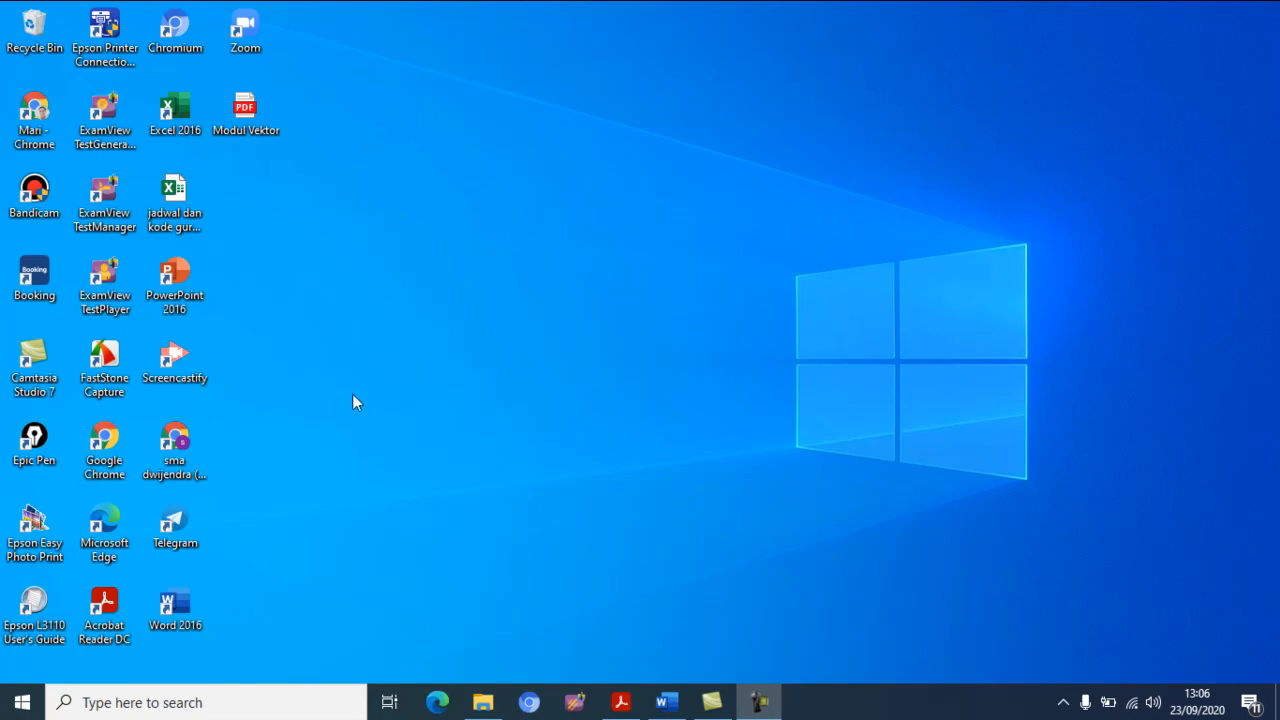
Open Chrome with the Mari profile and load the school LMS site at kelasx.smadwijendra.sch.id.
left_click(49, 124)
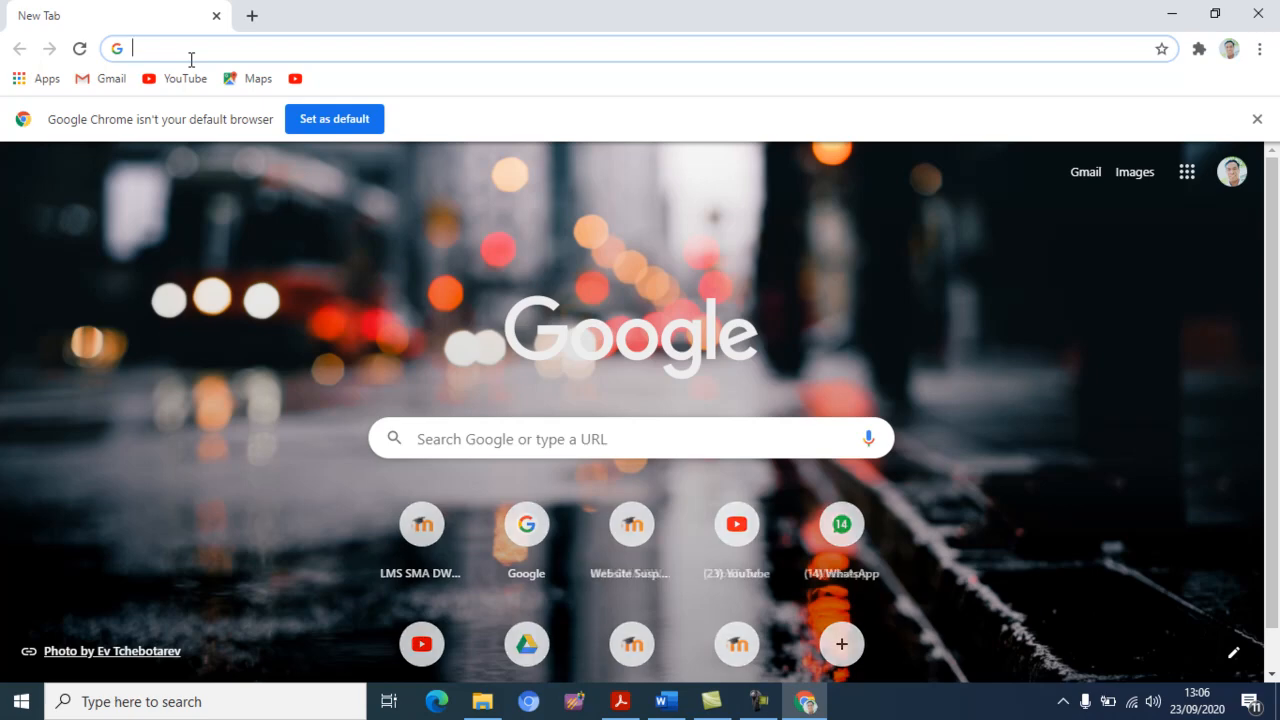
type("las")
key("BackSpace")
key("BackSpace")
key("BackSpace")
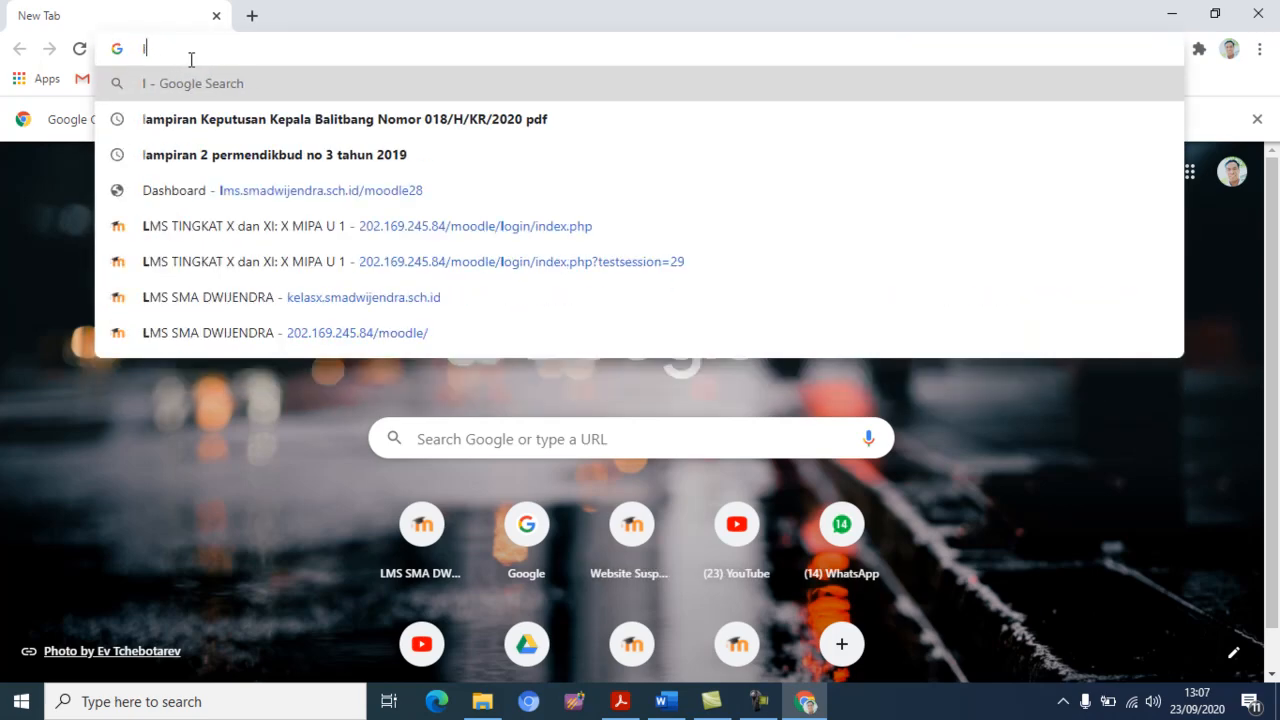
type("kelasx.smadwijendra.sch.id")
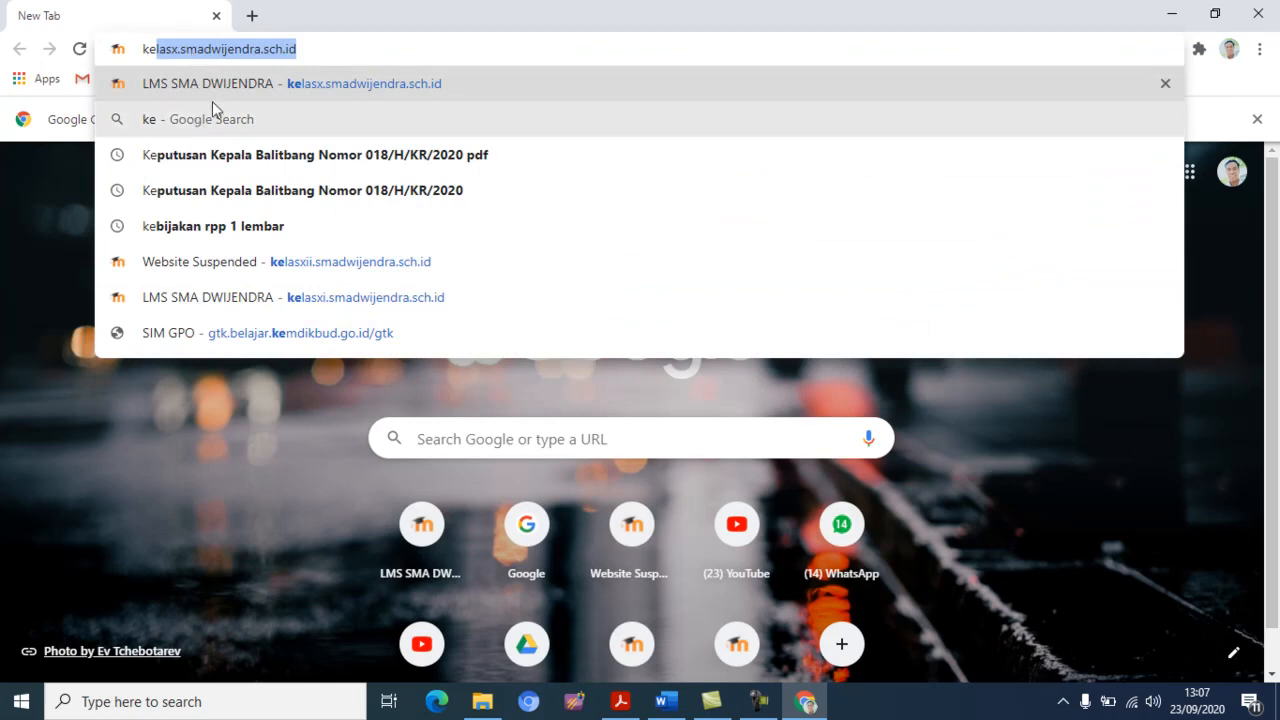
left_click(234, 49)
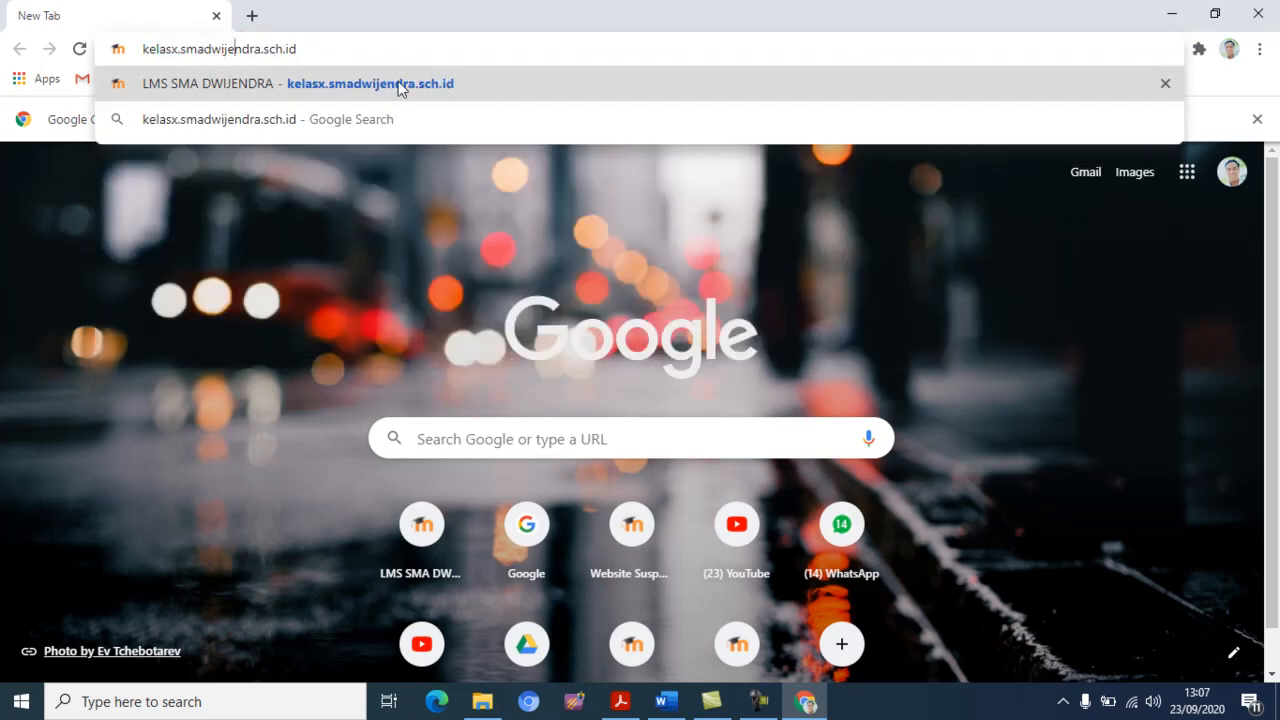
left_click(398, 88)
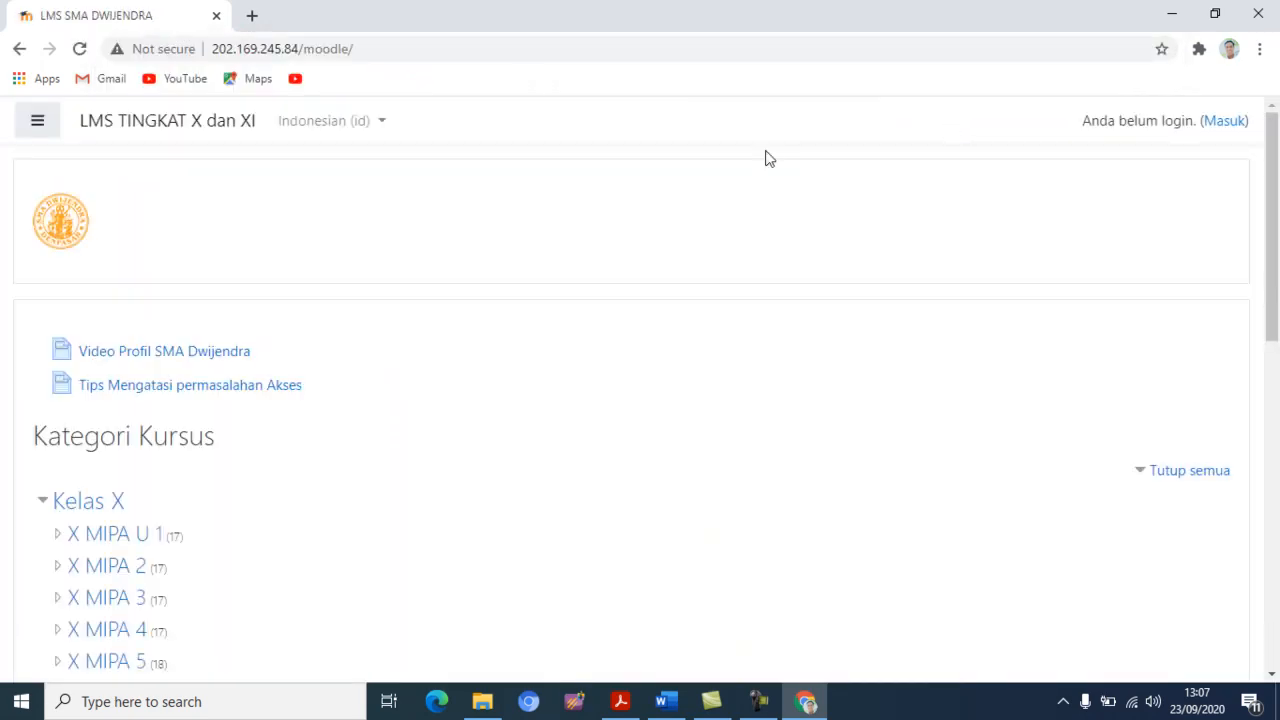
Log in to the LMS with the saved teacher username and password.
left_click(1212, 122)
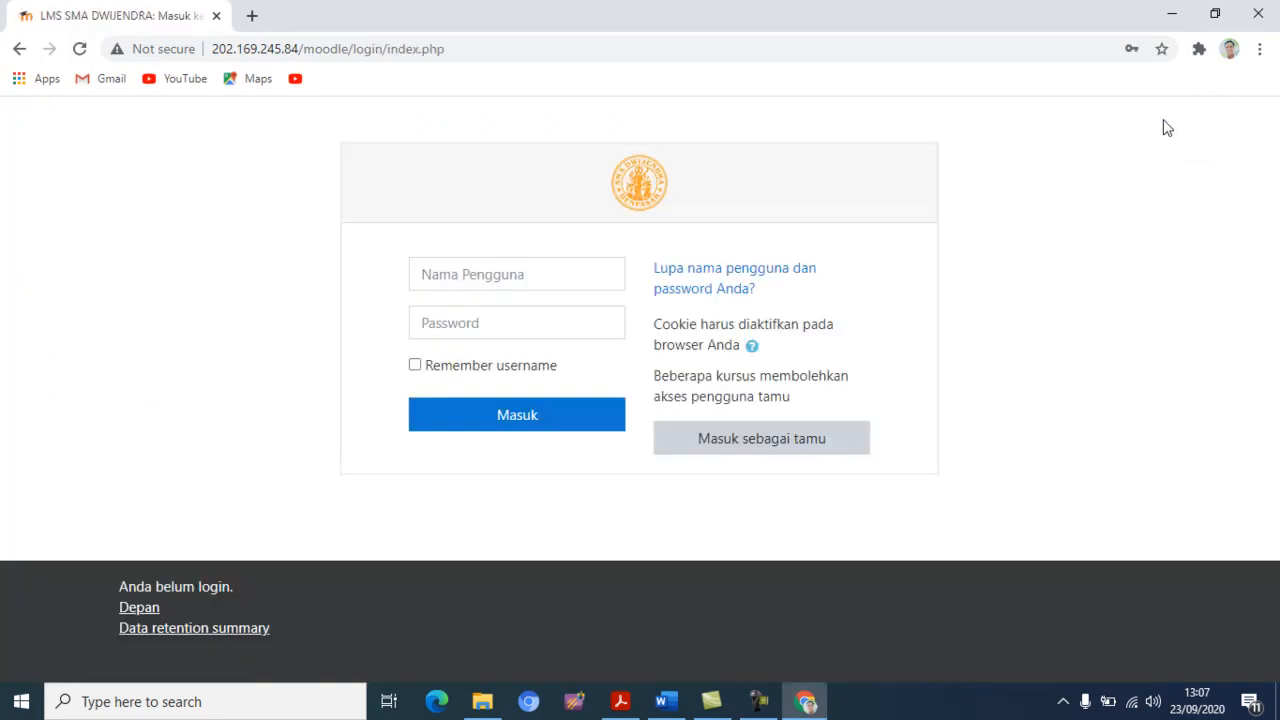
left_click(553, 276)
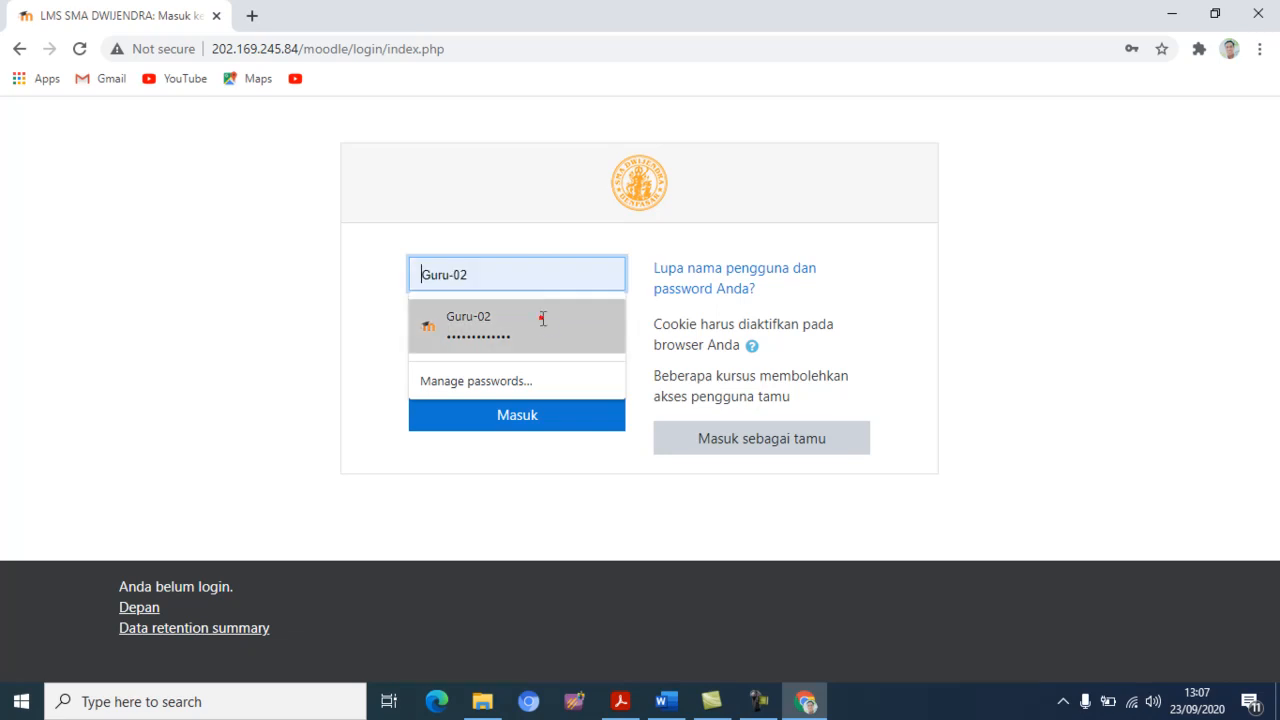
left_click(543, 323)
left_click(524, 414)
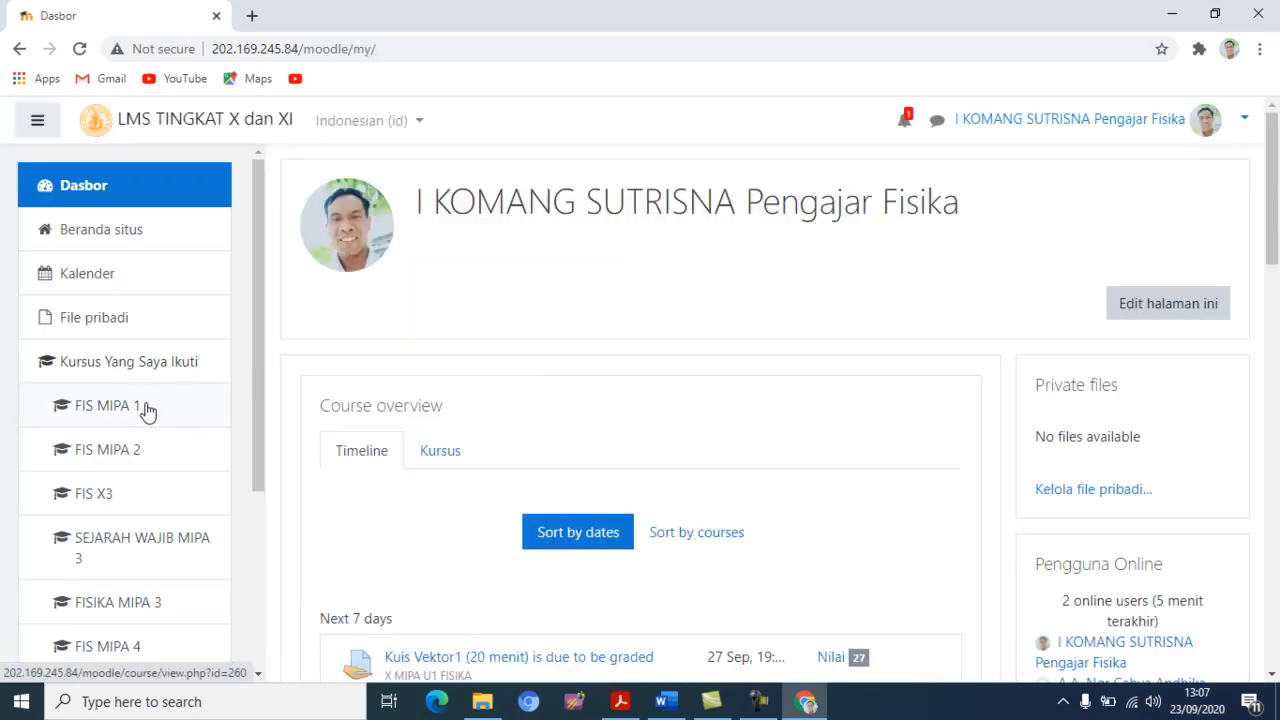
View the Materi Vektor (15 menit) PDF from BAB 2. VEKTOR of the FIS MIPA 1 course, and close the browser.
left_click(121, 409)
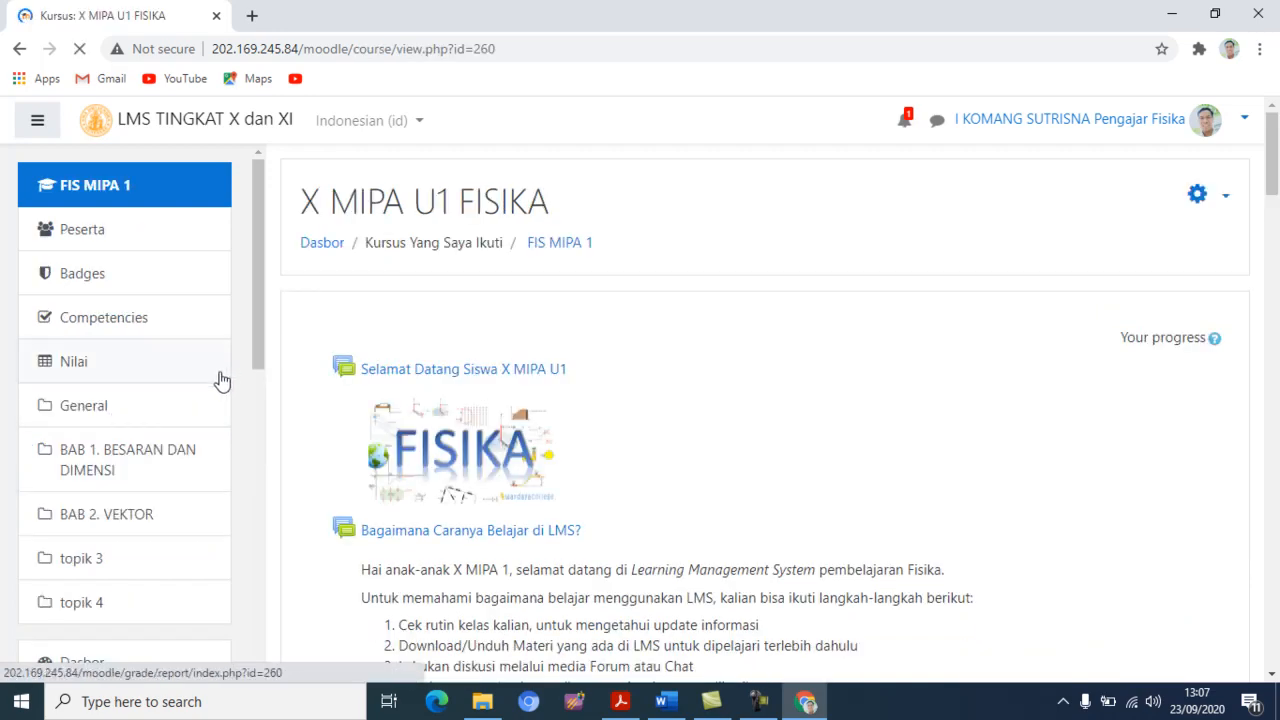
scroll(482, 347, "down", 6)
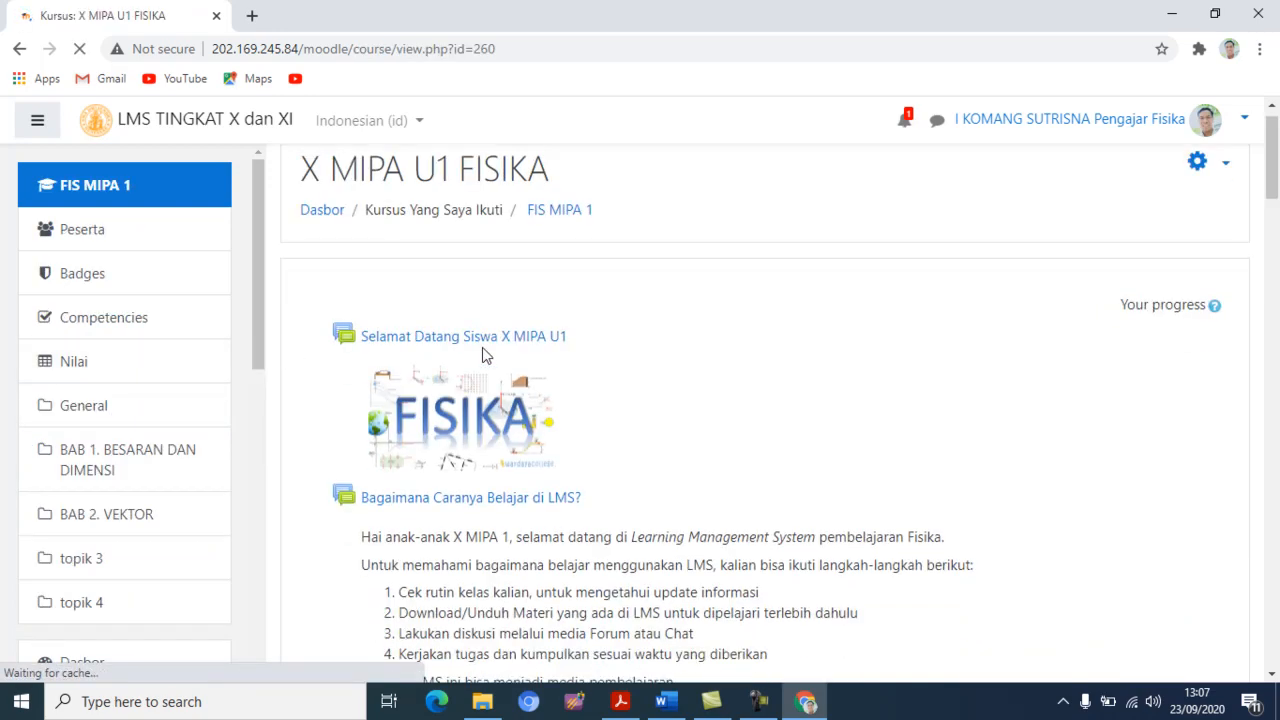
scroll(482, 347, "down", 15)
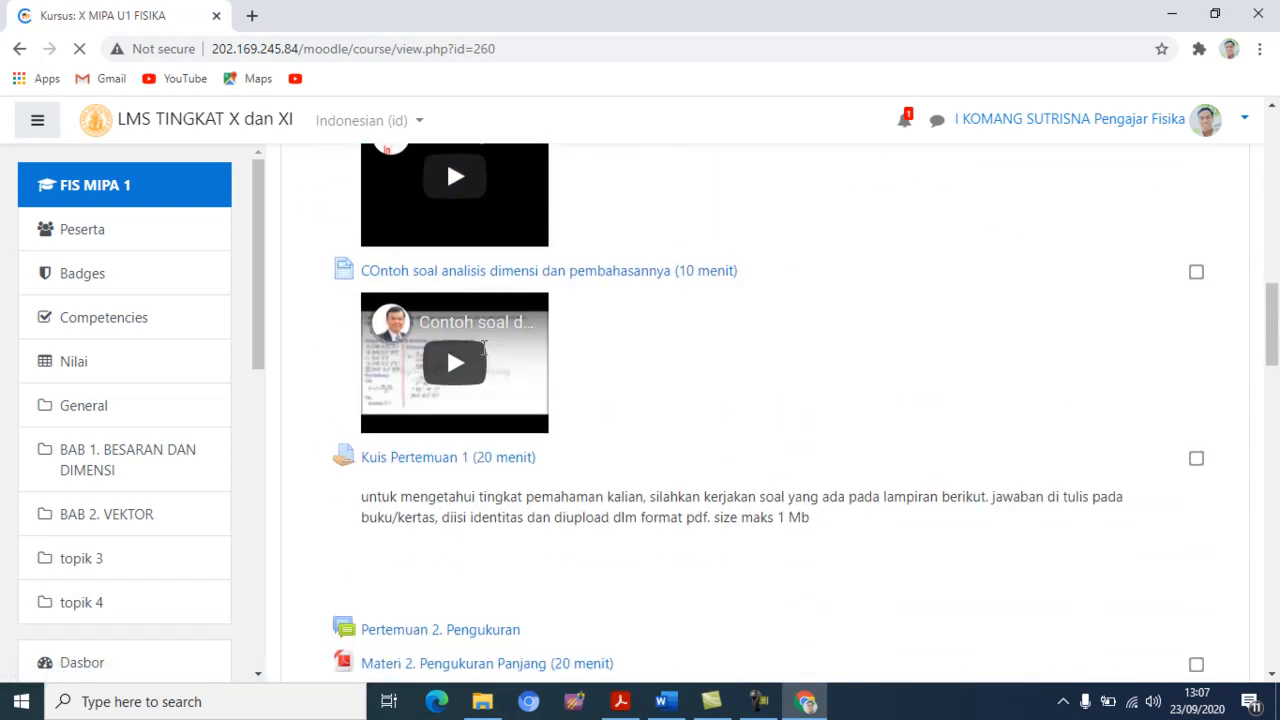
scroll(482, 357, "down", 8)
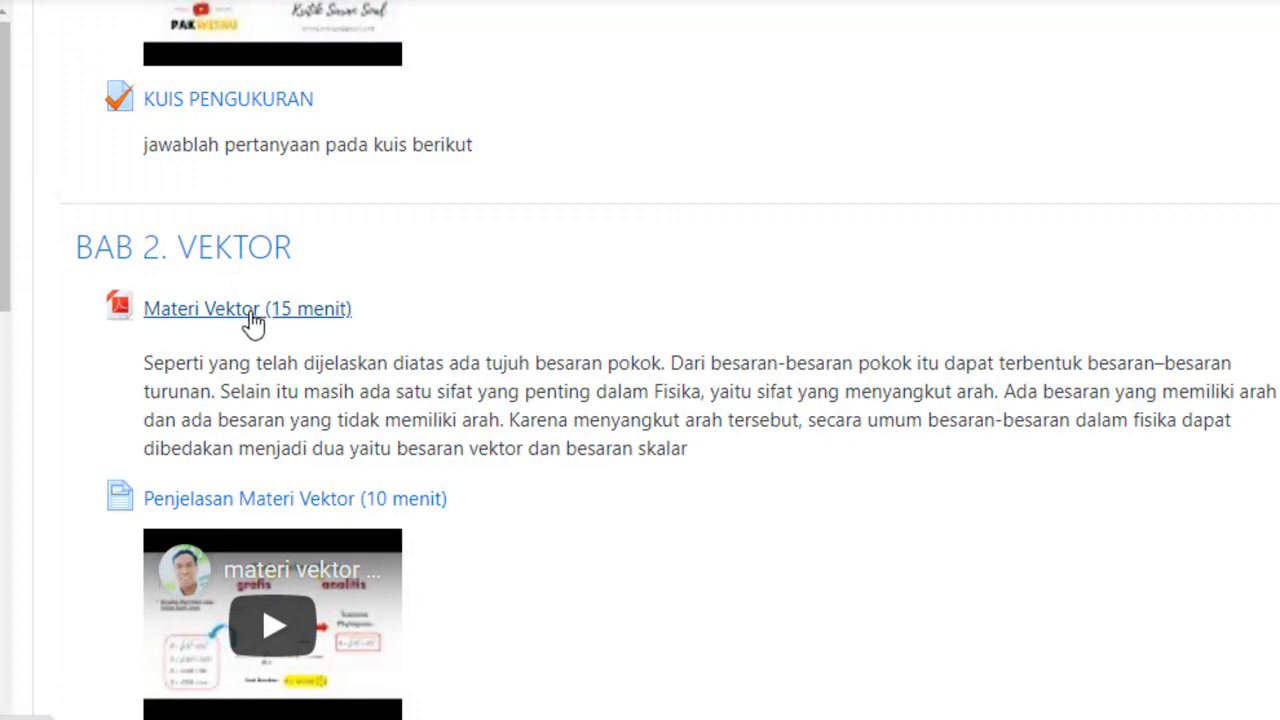
scroll(255, 318, "down", 5)
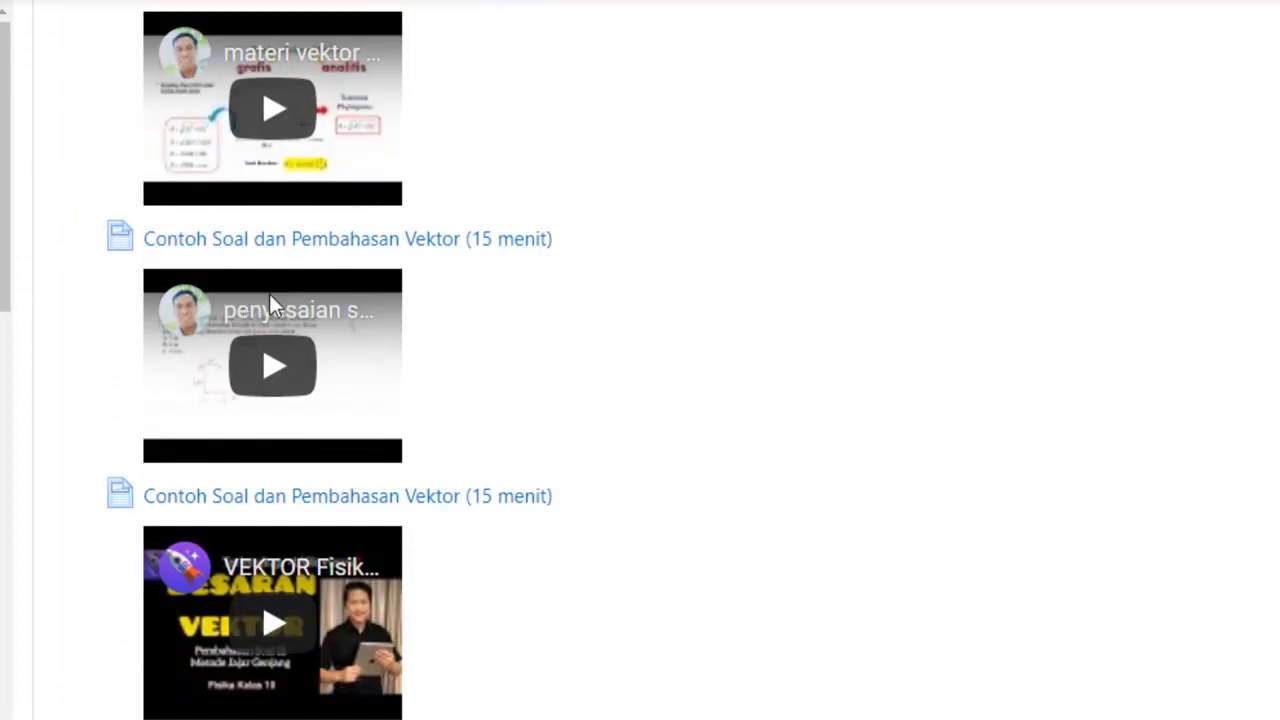
scroll(268, 298, "down", 6)
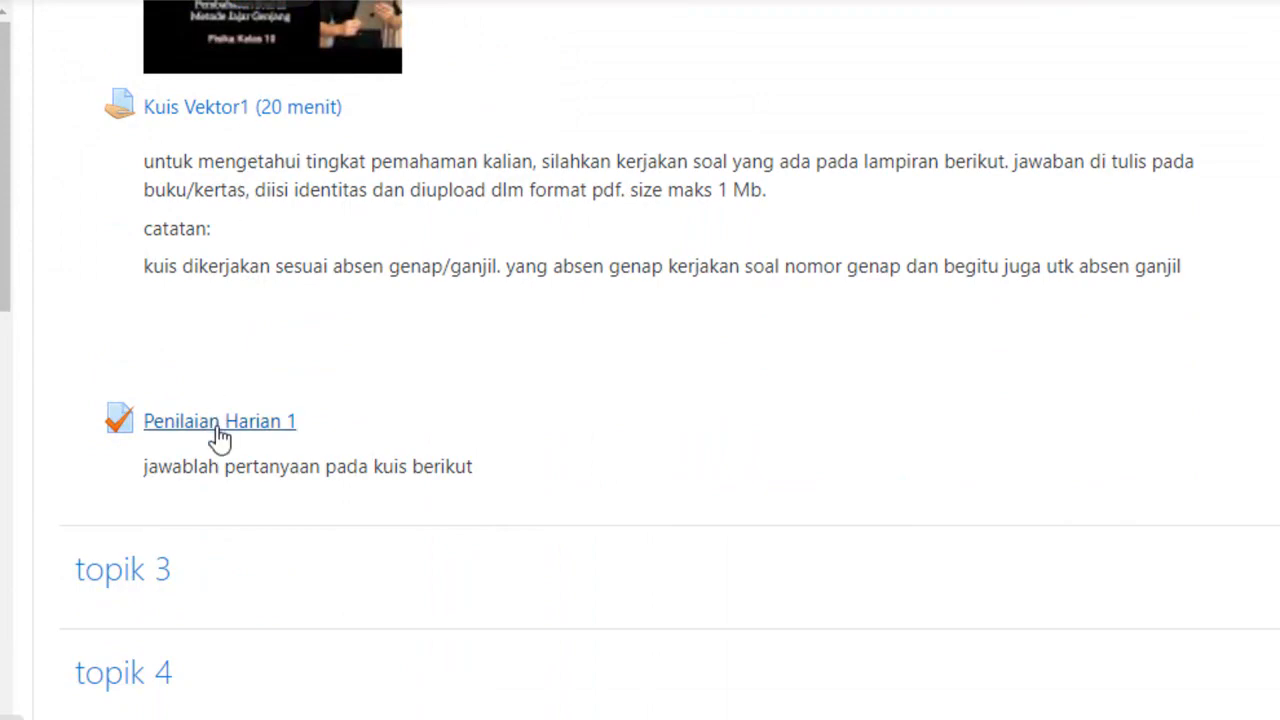
scroll(249, 408, "up", 8)
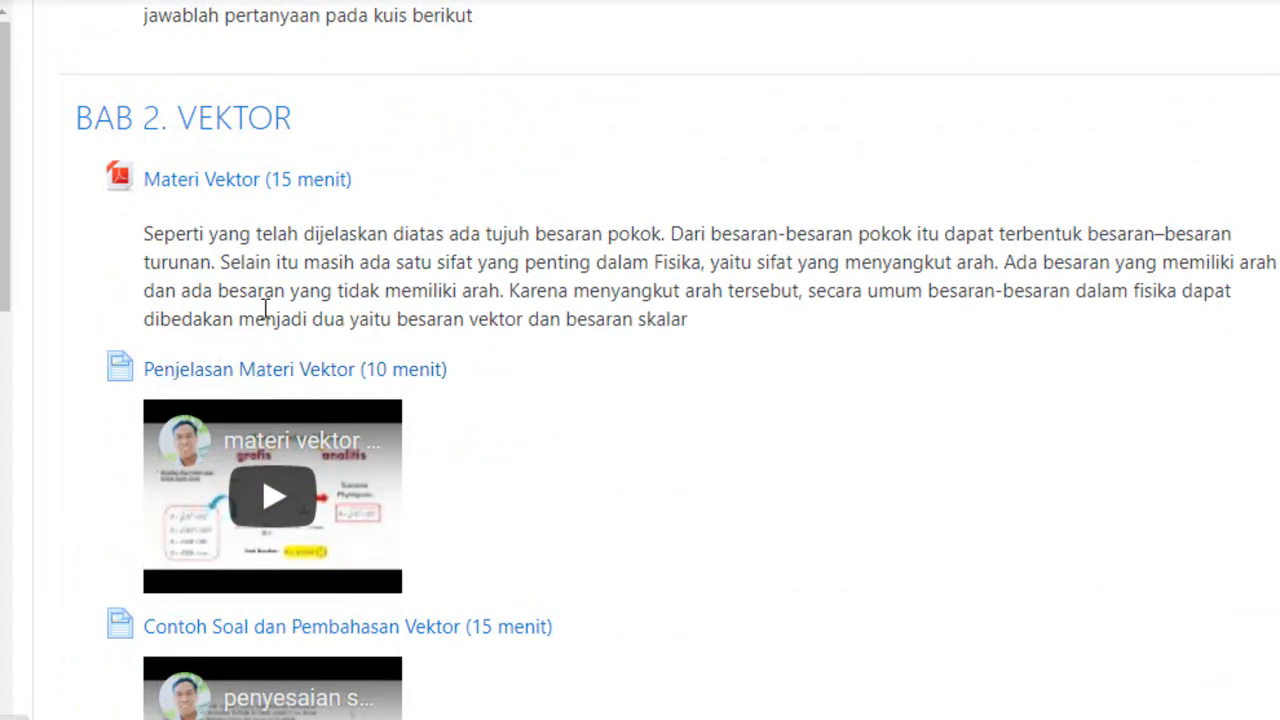
left_click(226, 195)
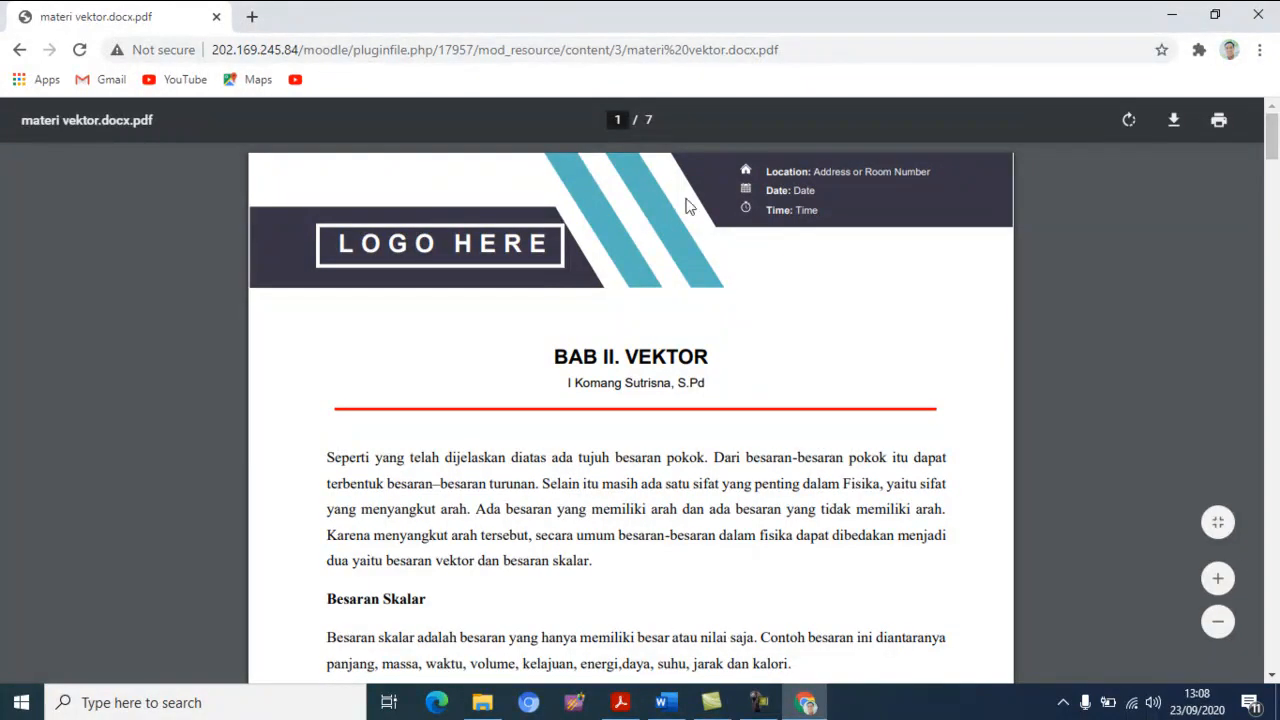
left_click(1257, 15)
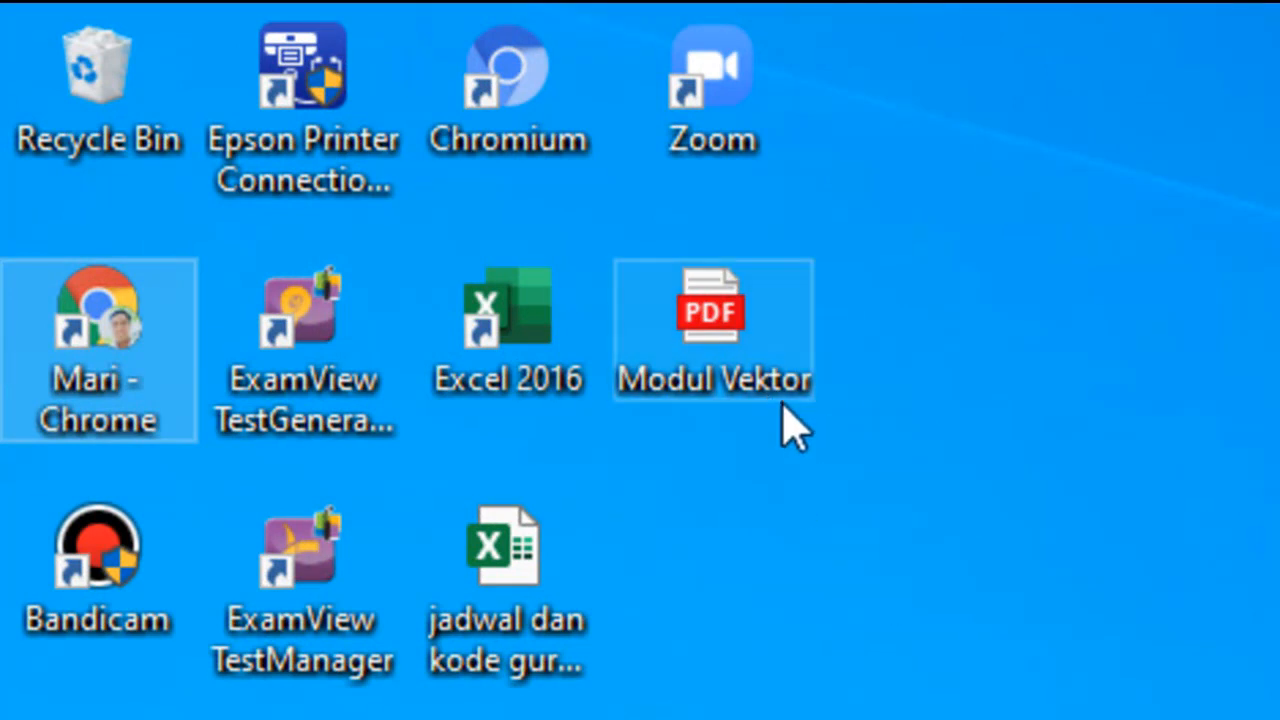
Reopen Chrome with the Mari profile and go to Drive Saya in Google Drive.
left_click(160, 376)
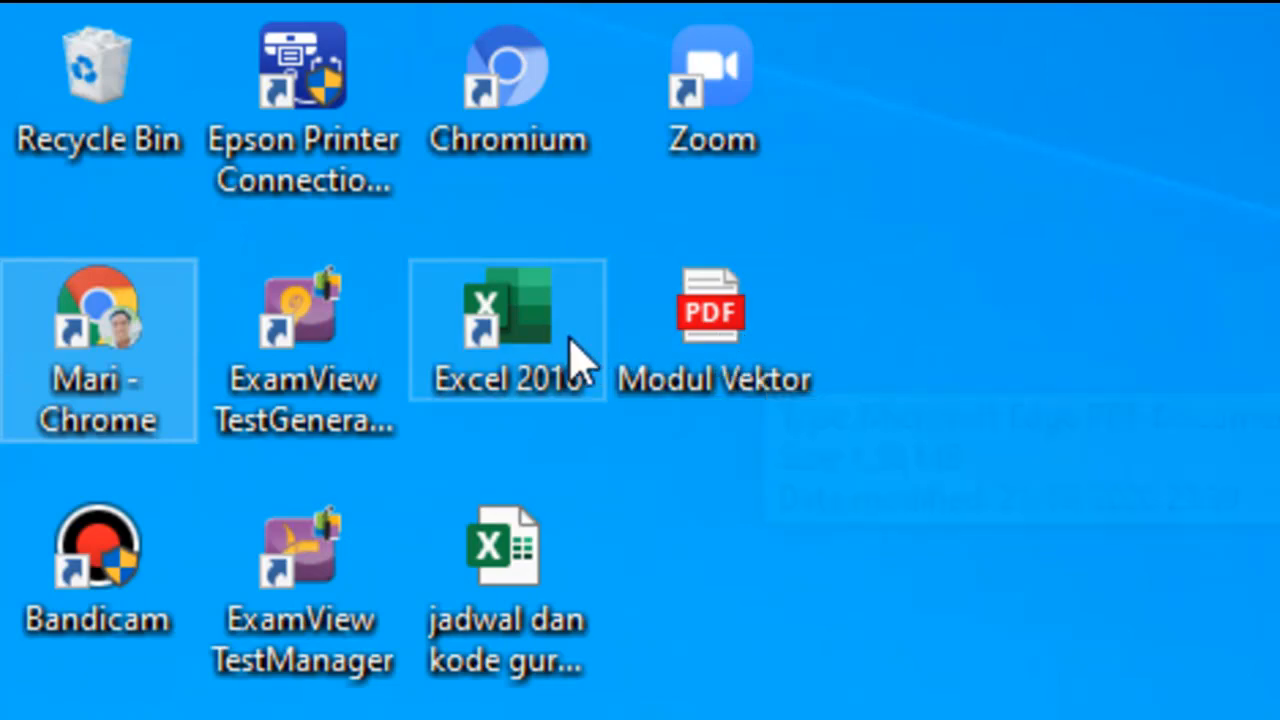
double_click(150, 405)
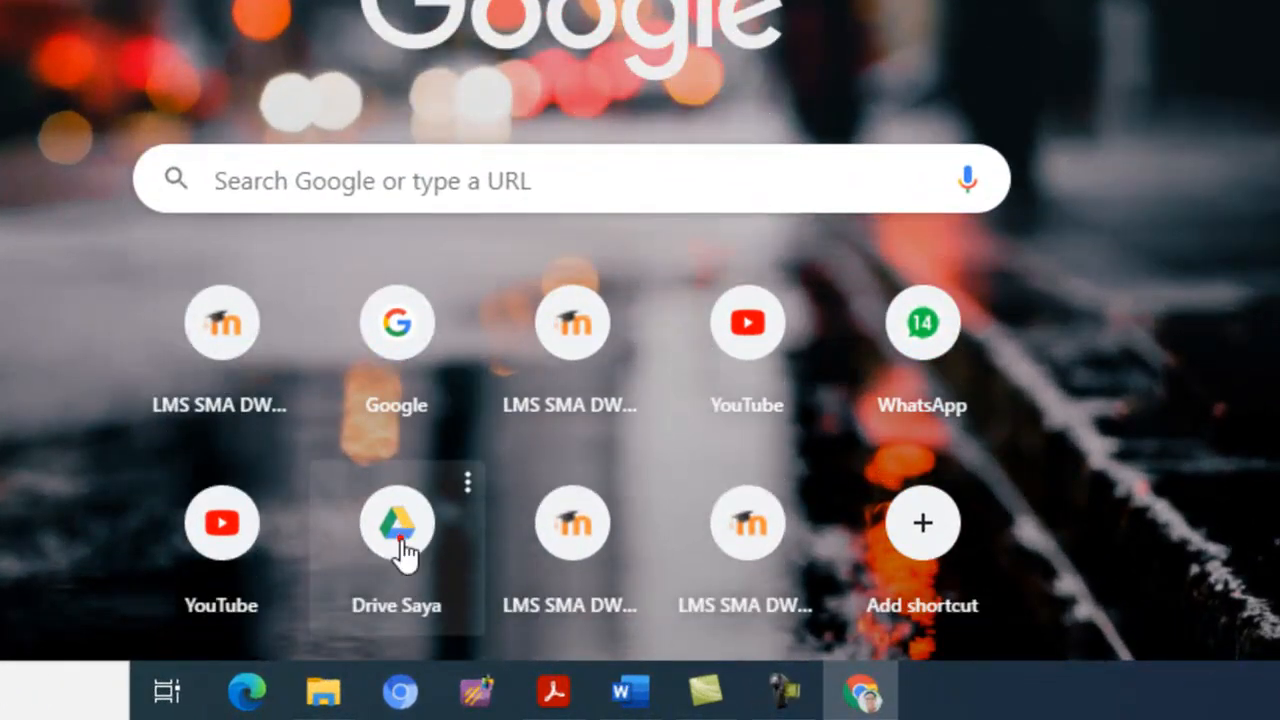
left_click(400, 540)
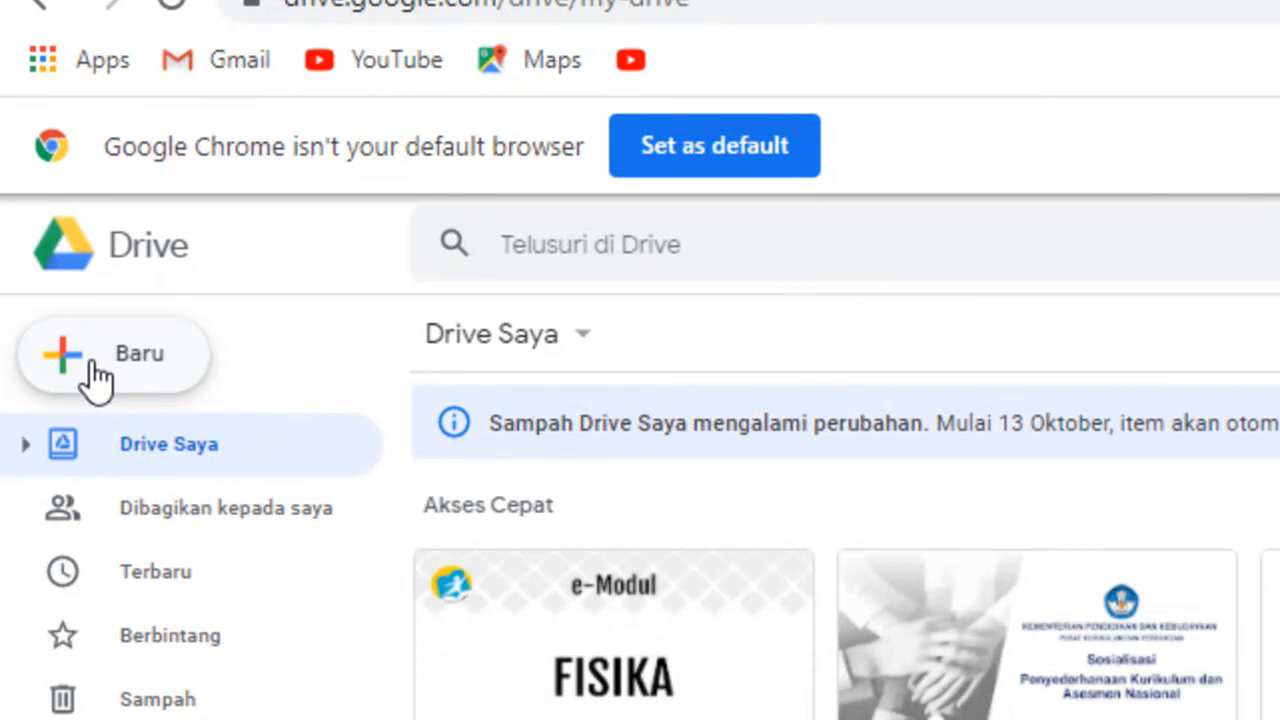
Upload the Modul Vektor PDF from the e modul fisika folder to Drive Saya.
left_click(93, 374)
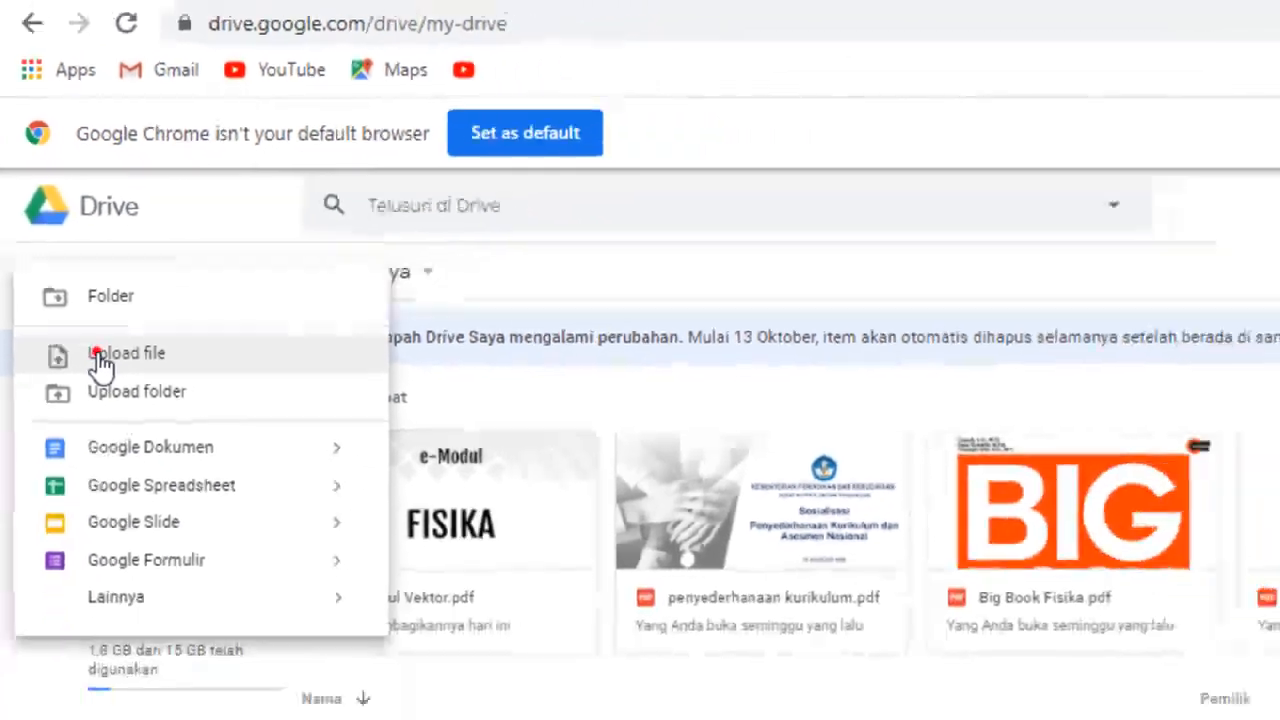
left_click(140, 452)
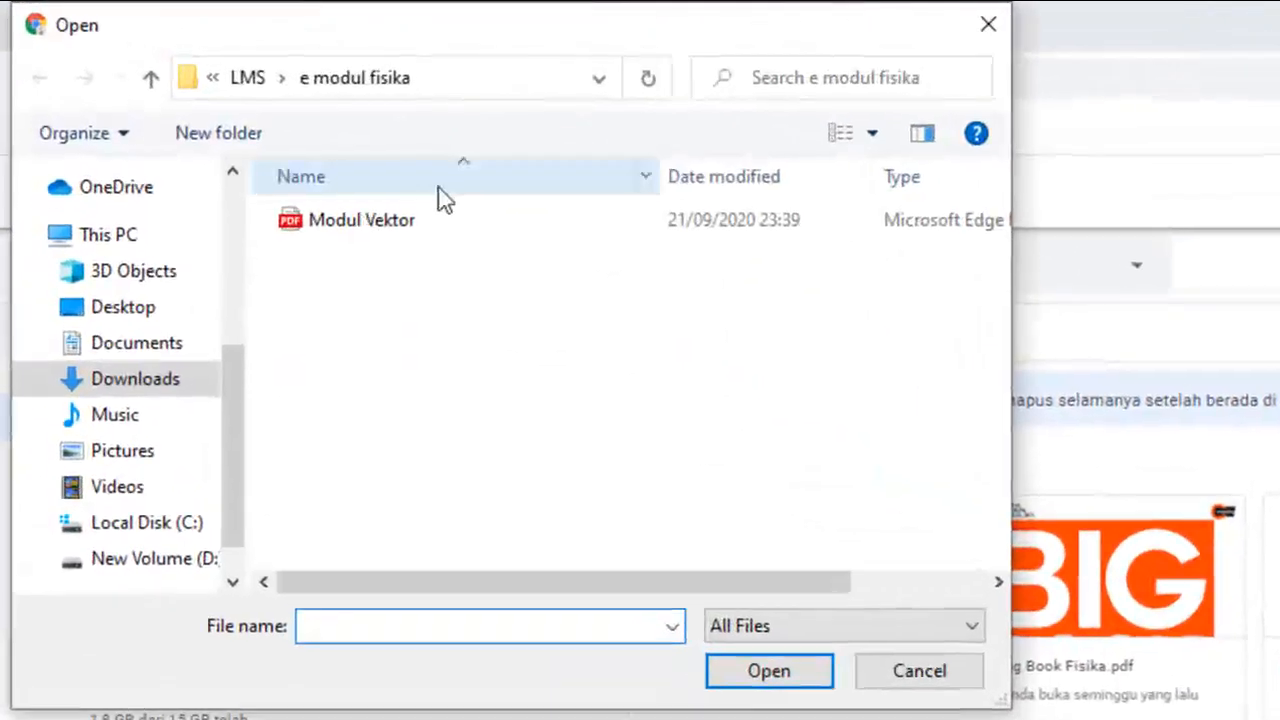
left_click(380, 228)
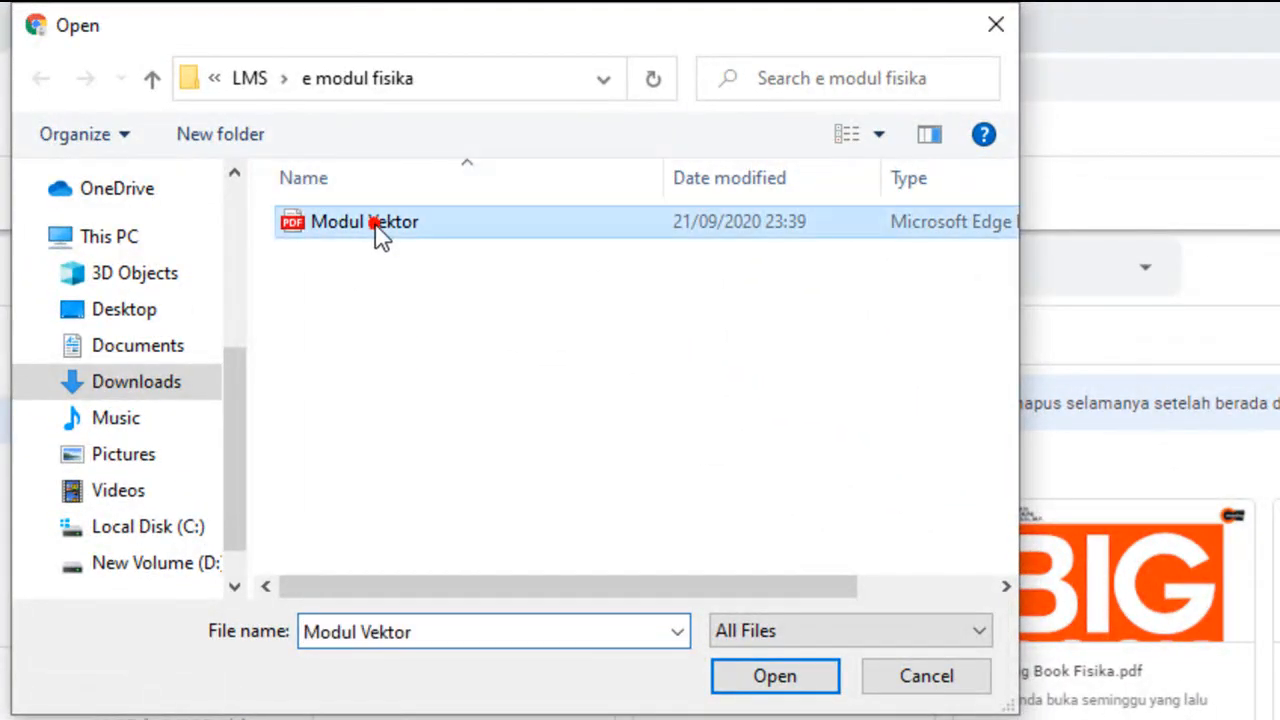
left_click(745, 679)
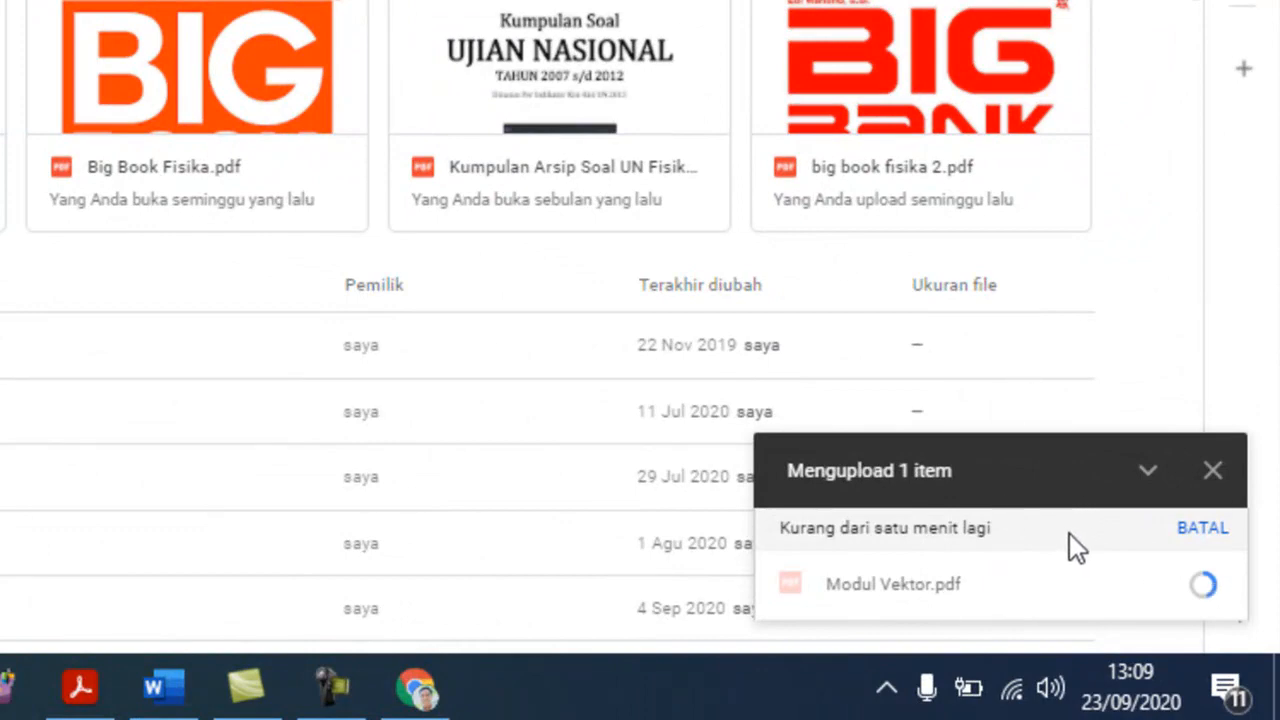
mouse_move(1053, 556)
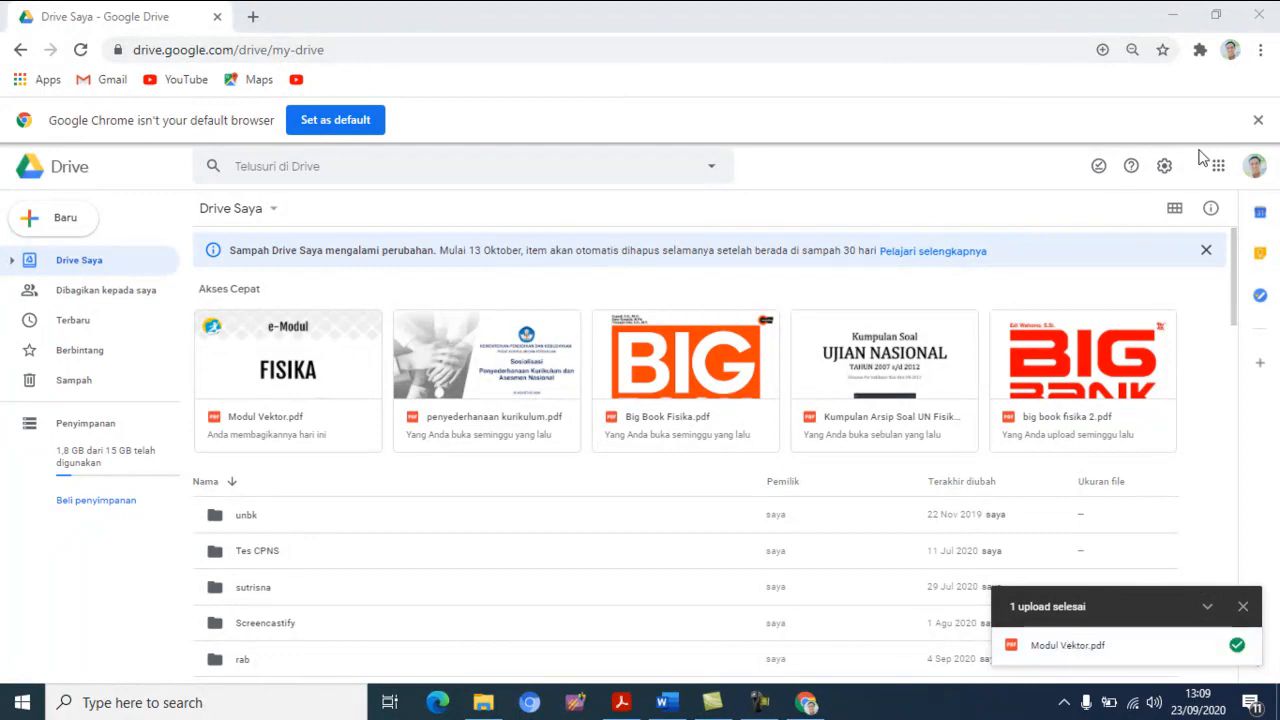
Load the LMS site kelasx.smadwijendra.sch.id in a new browser tab.
left_click(253, 17)
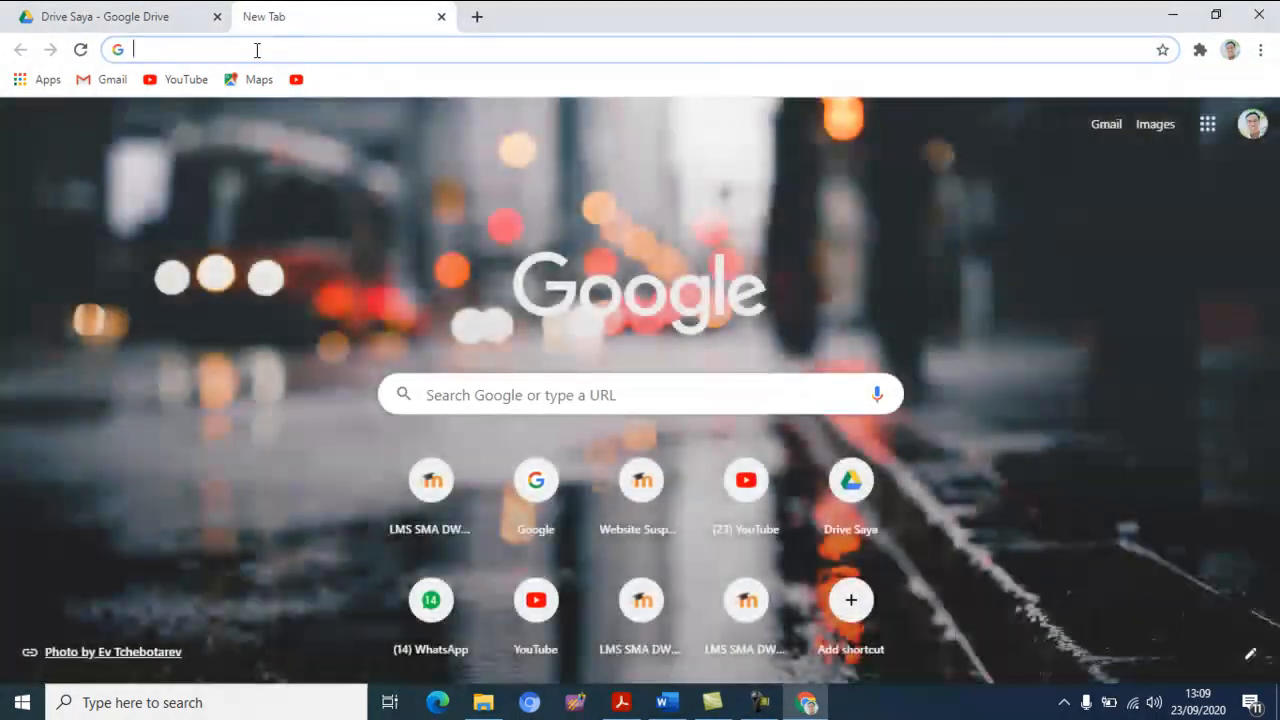
type("kelas")
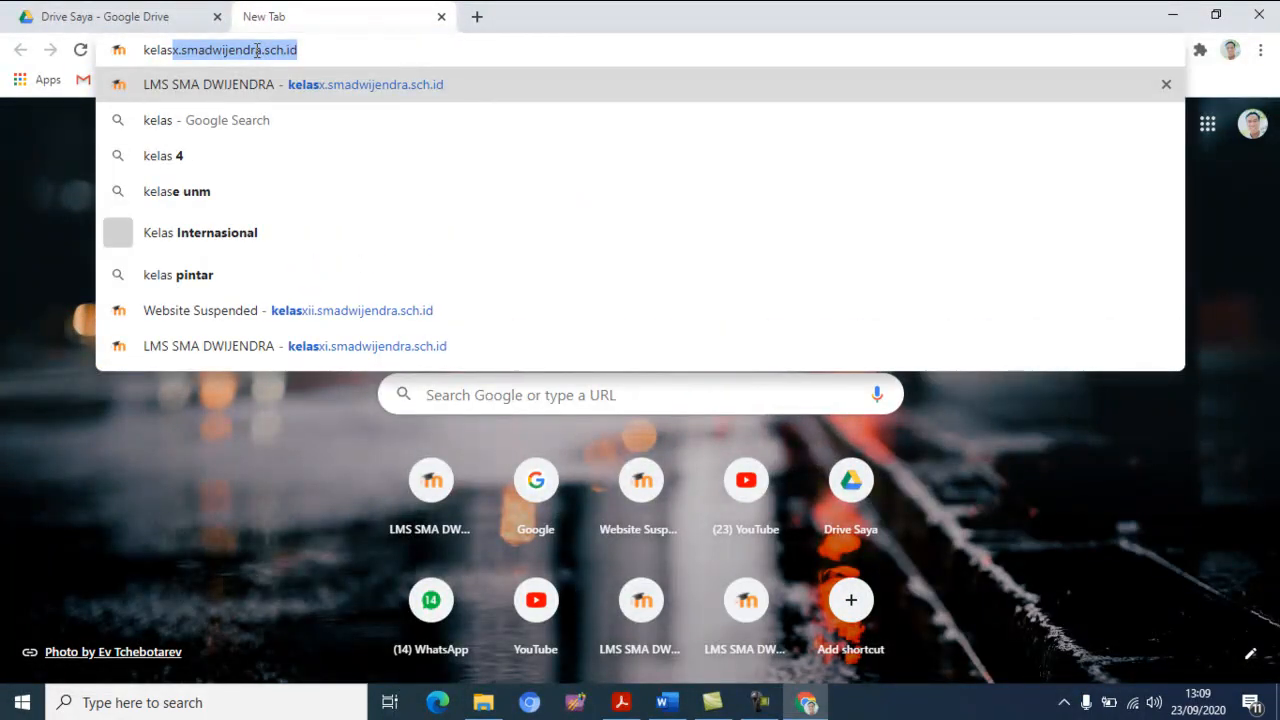
left_click(416, 84)
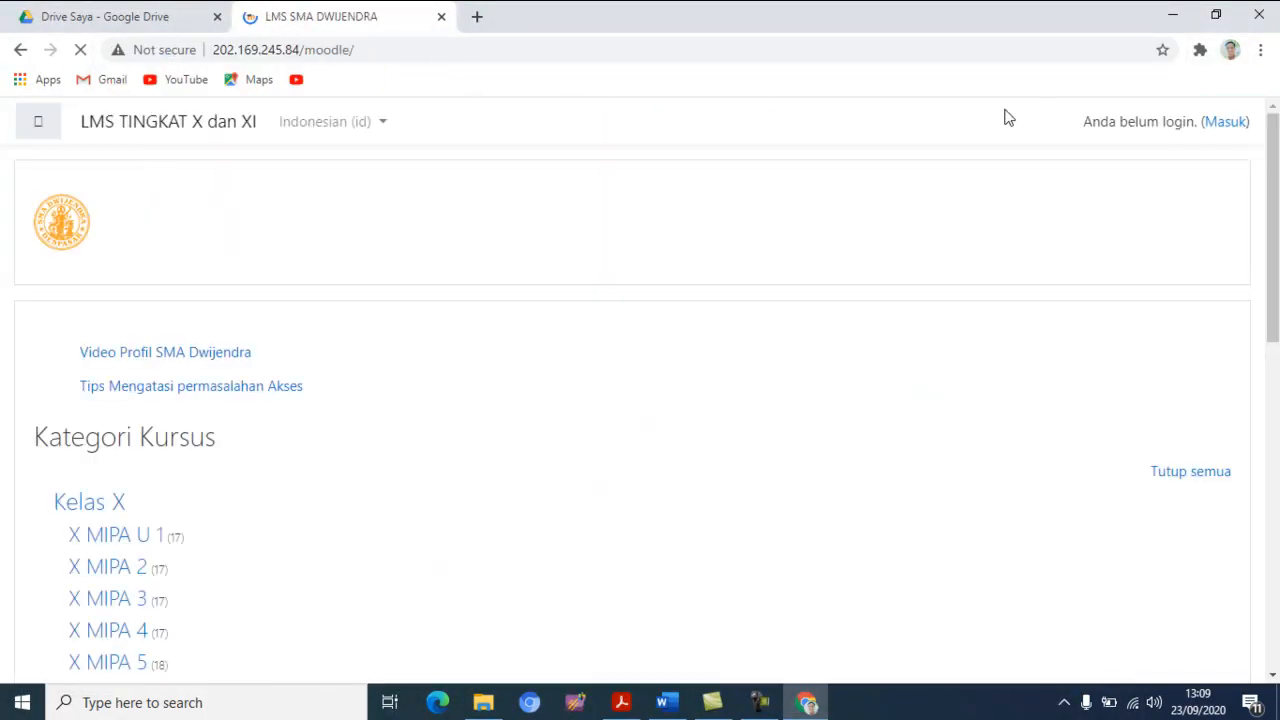
Log in to the LMS in the new tab using the saved teacher username and password.
left_click(1215, 124)
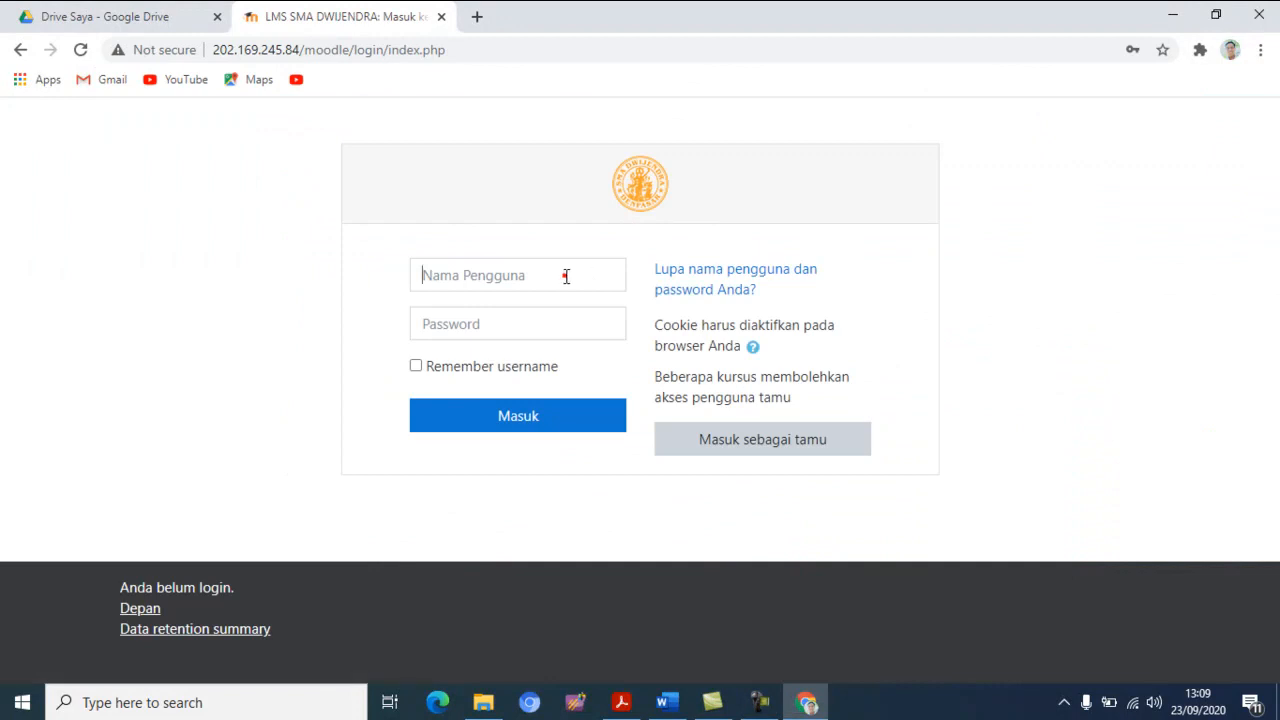
left_click(566, 277)
left_click(535, 320)
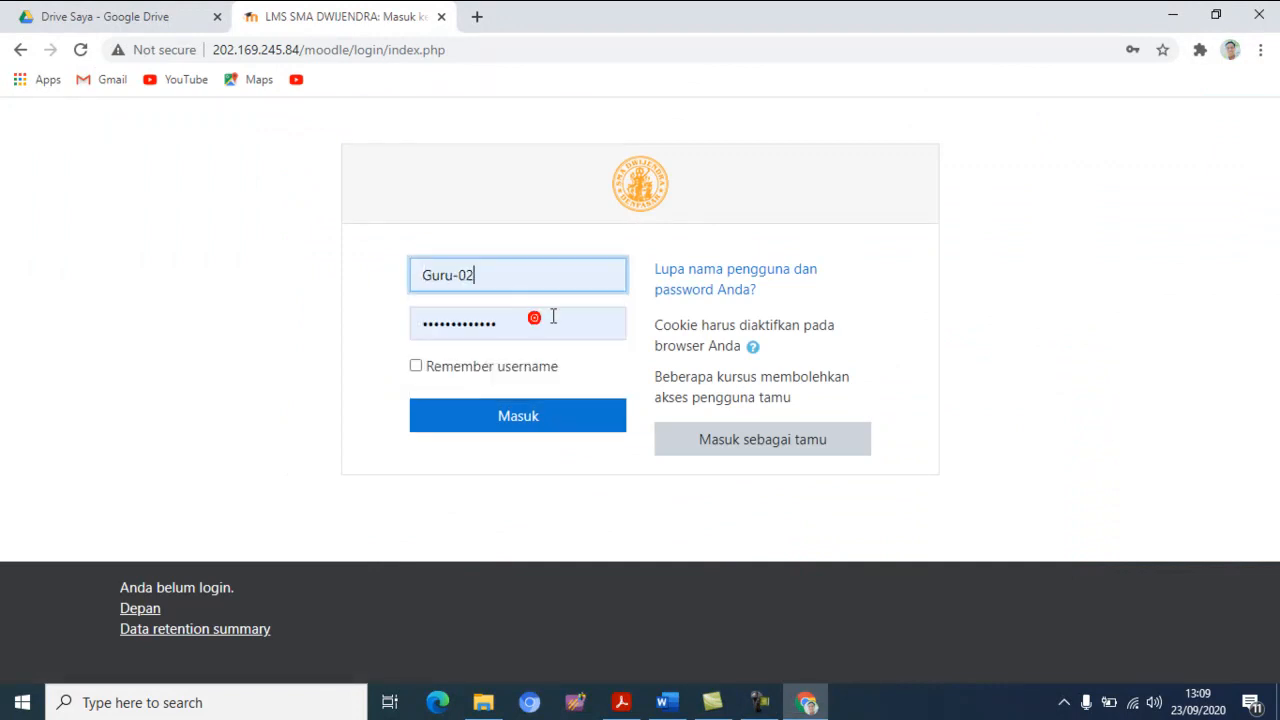
left_click(518, 418)
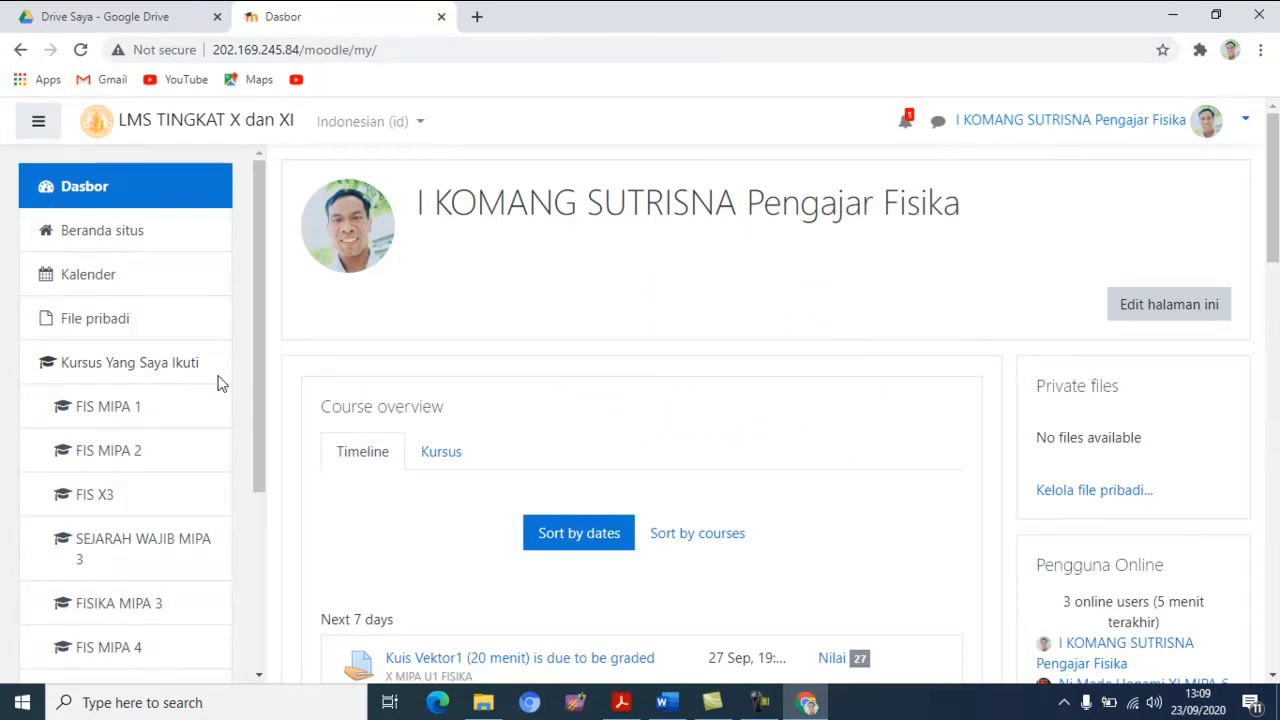
Open the FIS MIPA 1 course and turn on its editing mode (Mode Ubah).
left_click(122, 415)
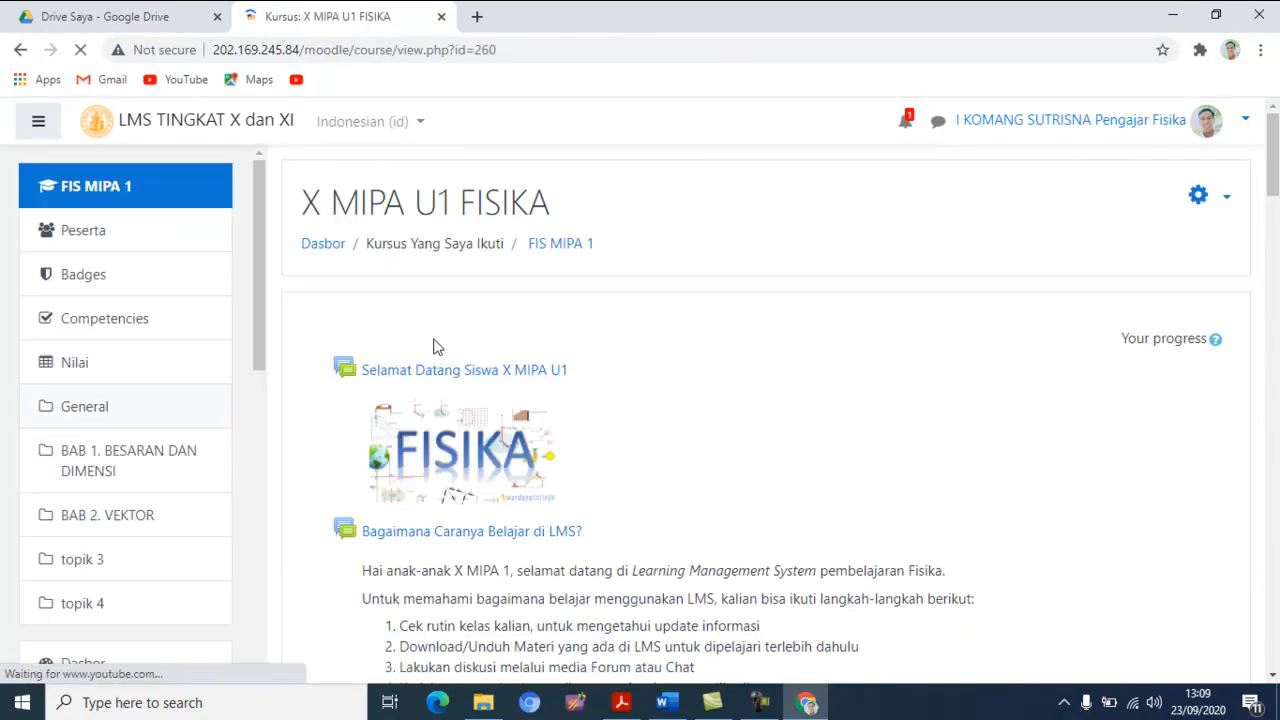
scroll(465, 397, "down", 15)
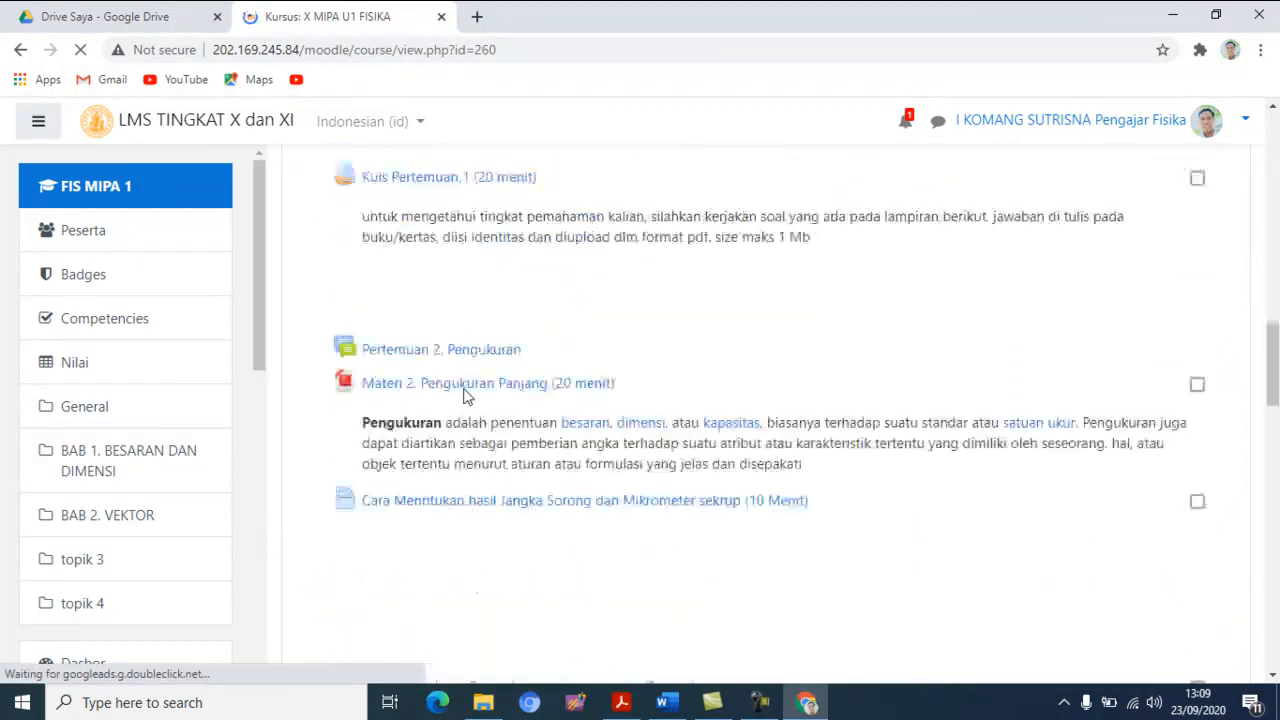
scroll(465, 397, "down", 4)
scroll(406, 377, "up", 8)
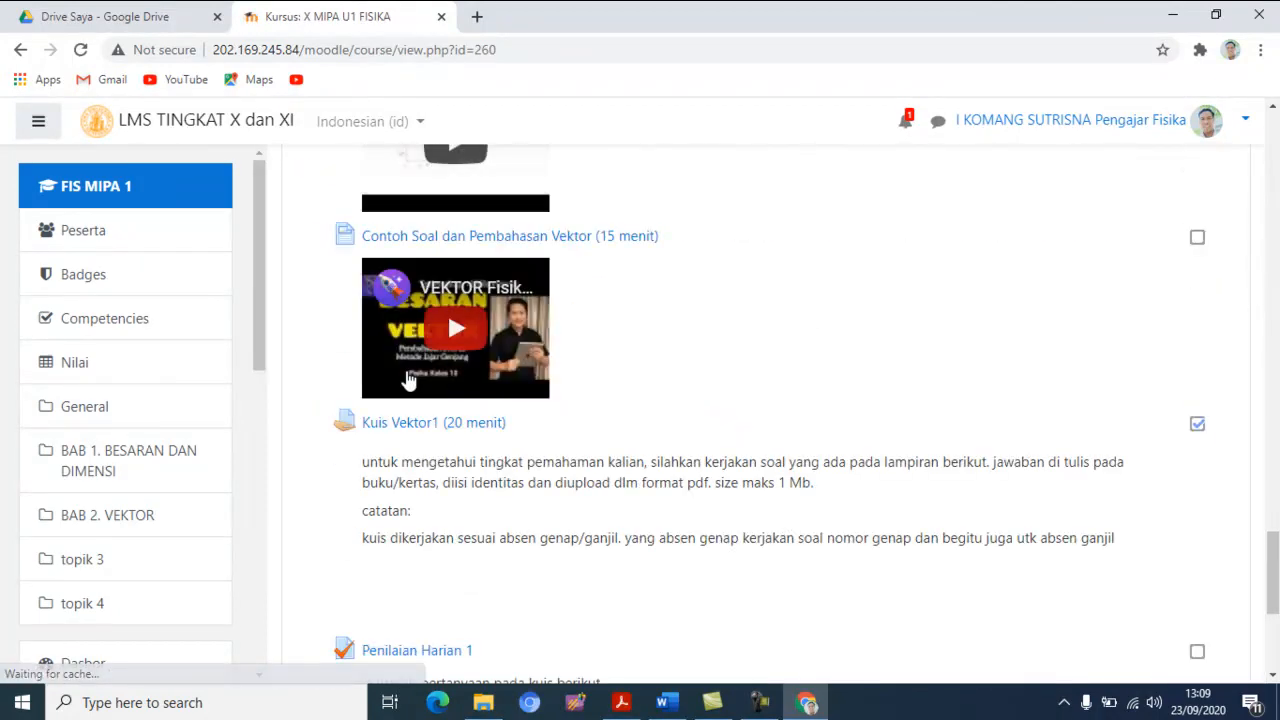
scroll(1080, 225, "up", 5)
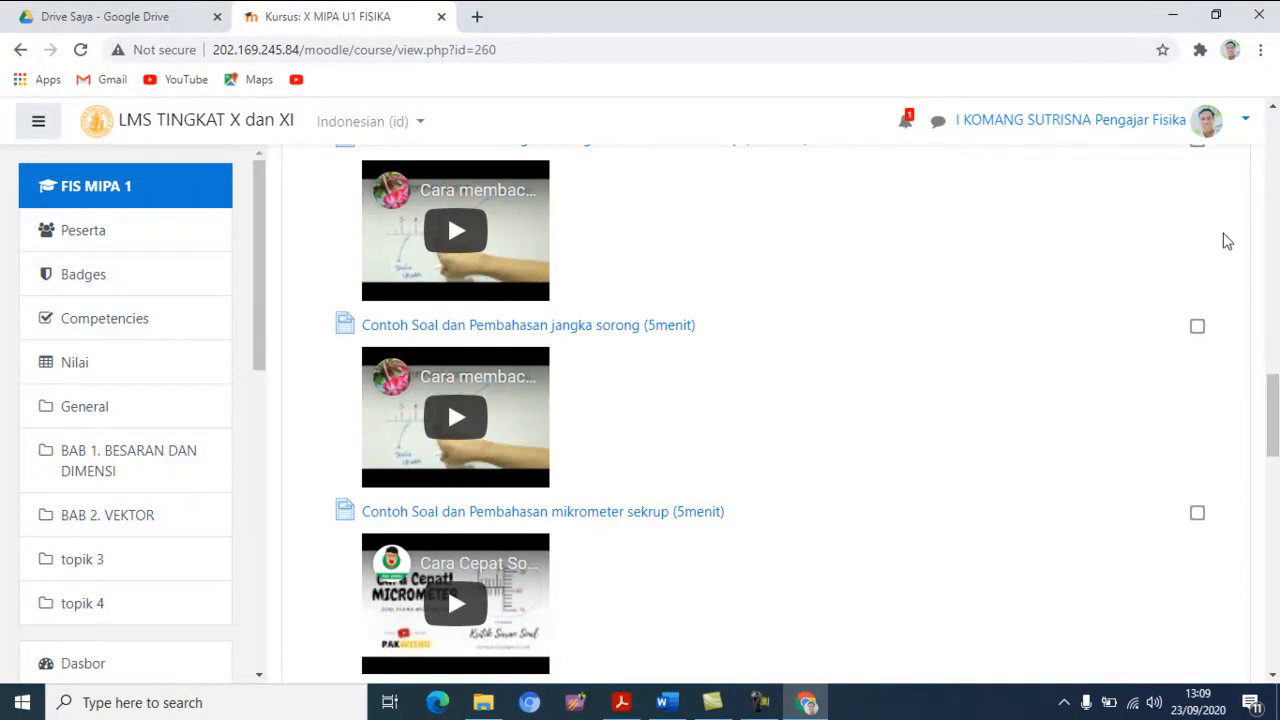
scroll(628, 263, "up", 1)
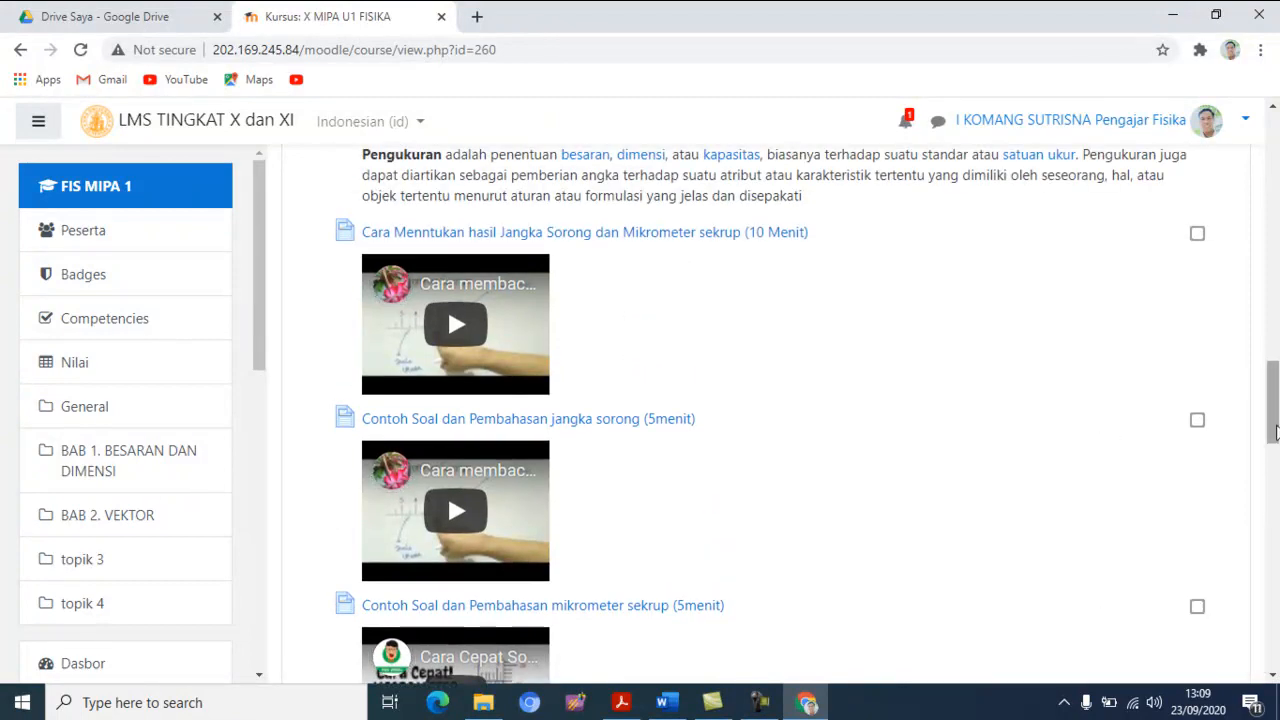
left_click_drag(1274, 423, 1274, 174)
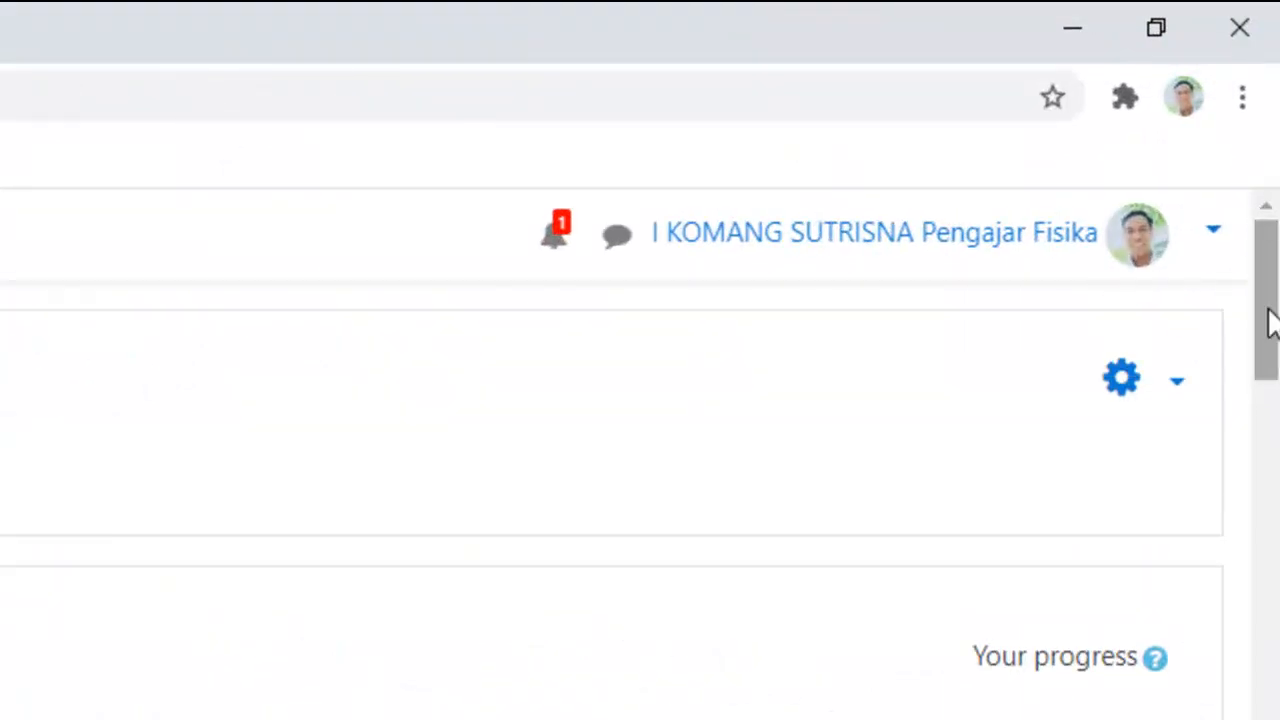
left_click(1181, 378)
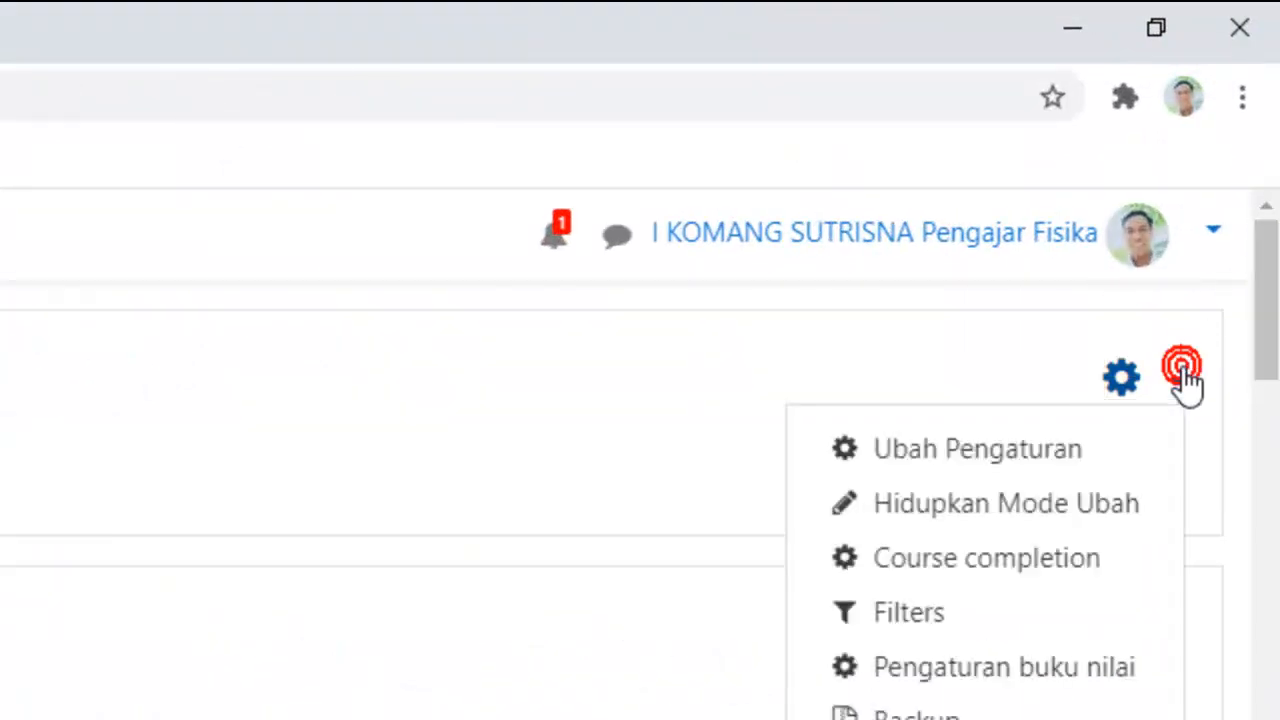
left_click(1100, 503)
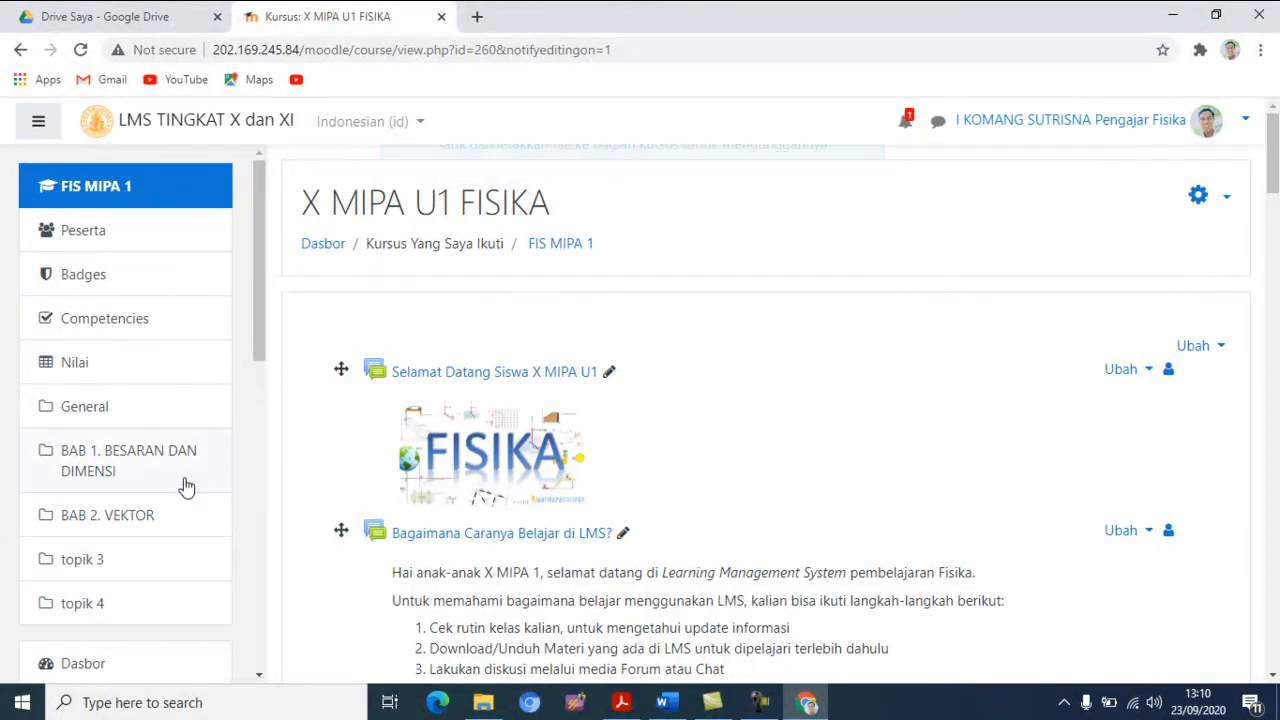
Start adding a new Forum activity to the BAB 2. VEKTOR section.
left_click(123, 520)
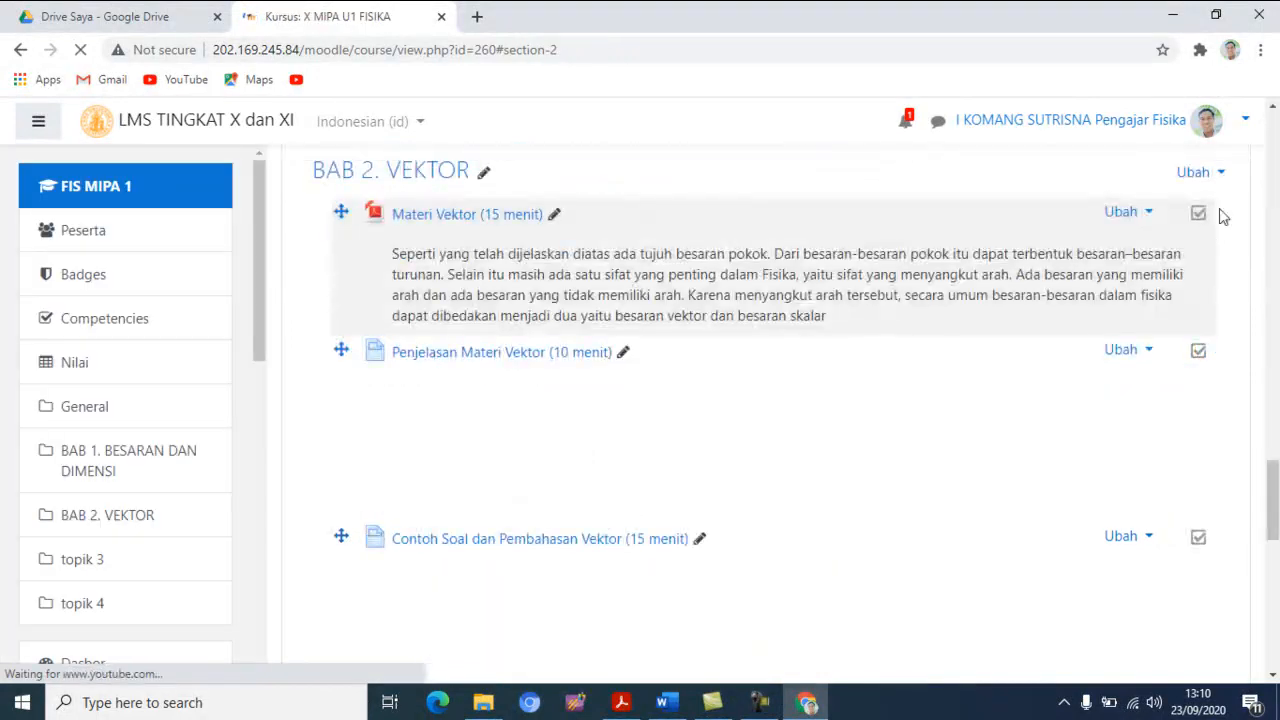
left_click_drag(1270, 482, 1270, 585)
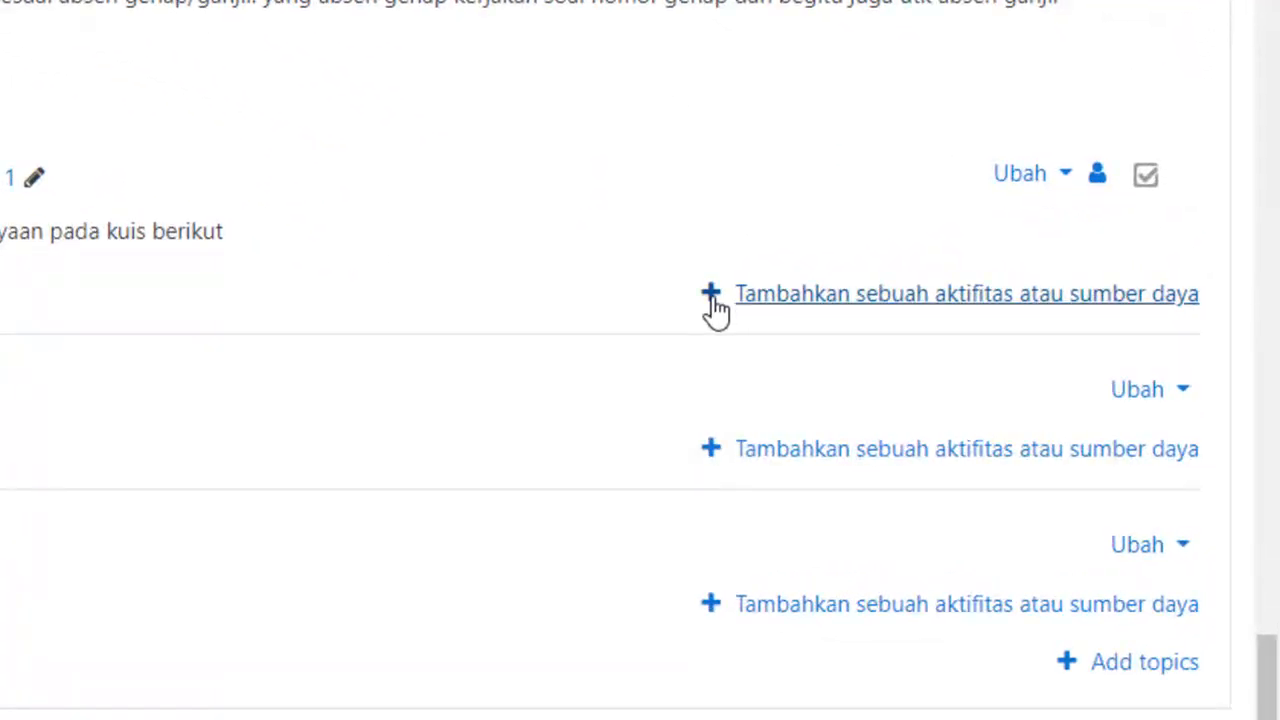
left_click(713, 298)
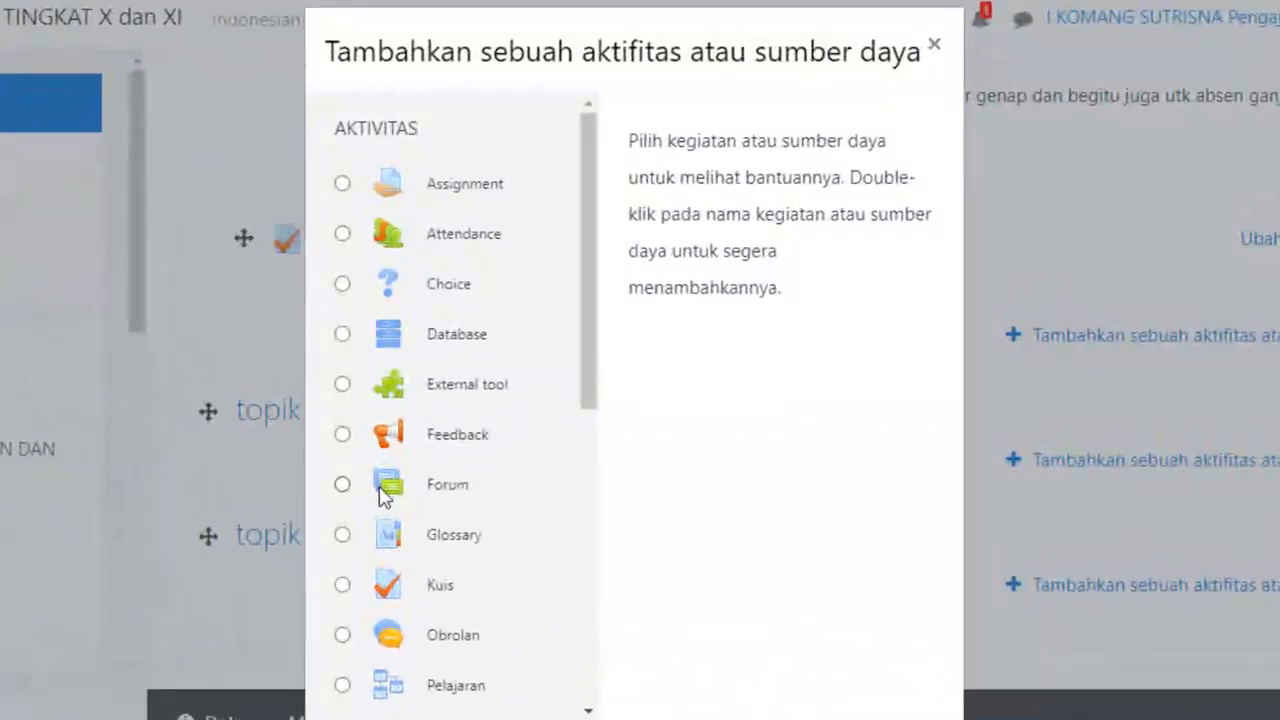
left_click(356, 491)
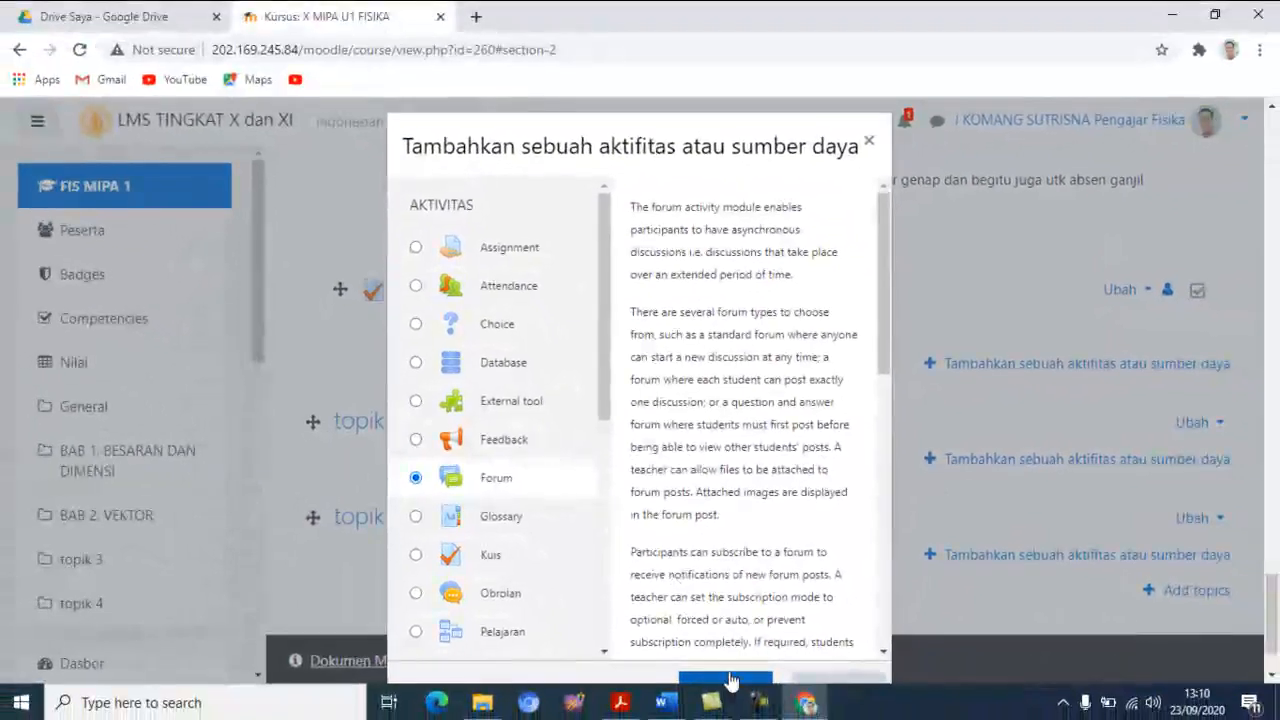
left_click(728, 672)
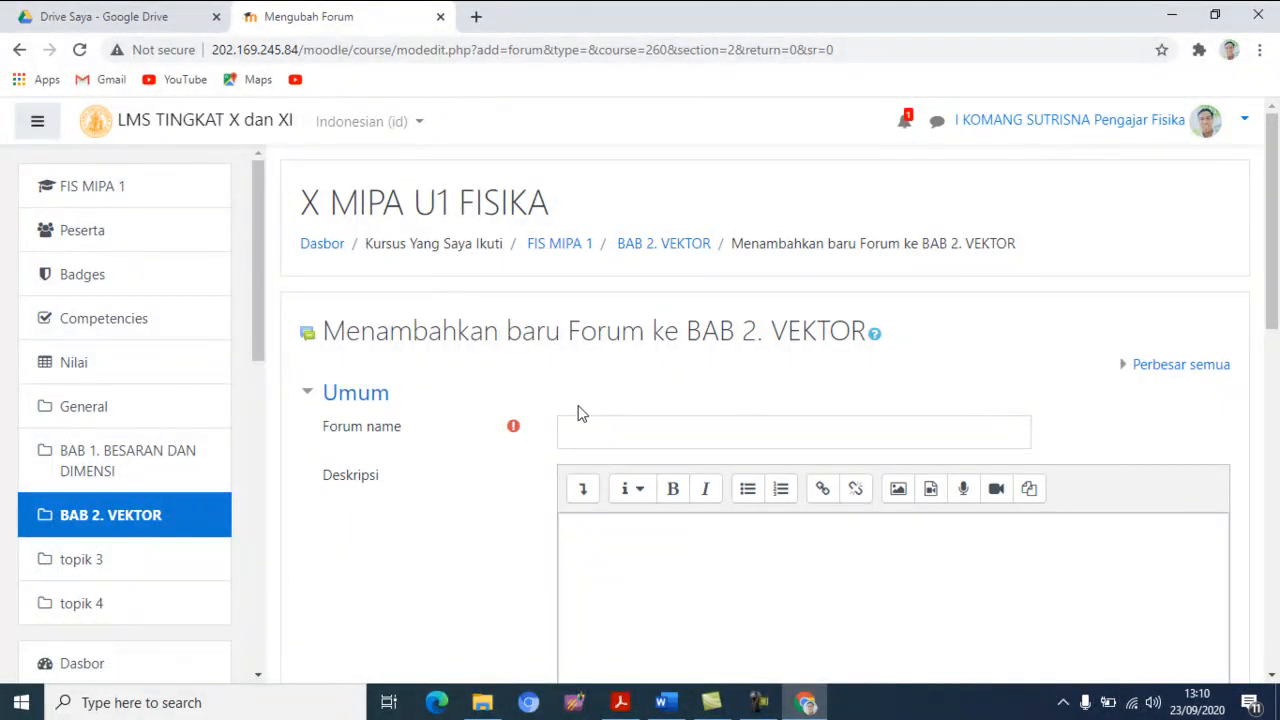
Name the forum "Penguraian vektor dan resultan Vekrot secara analitis".
scroll(578, 408, "down", 2)
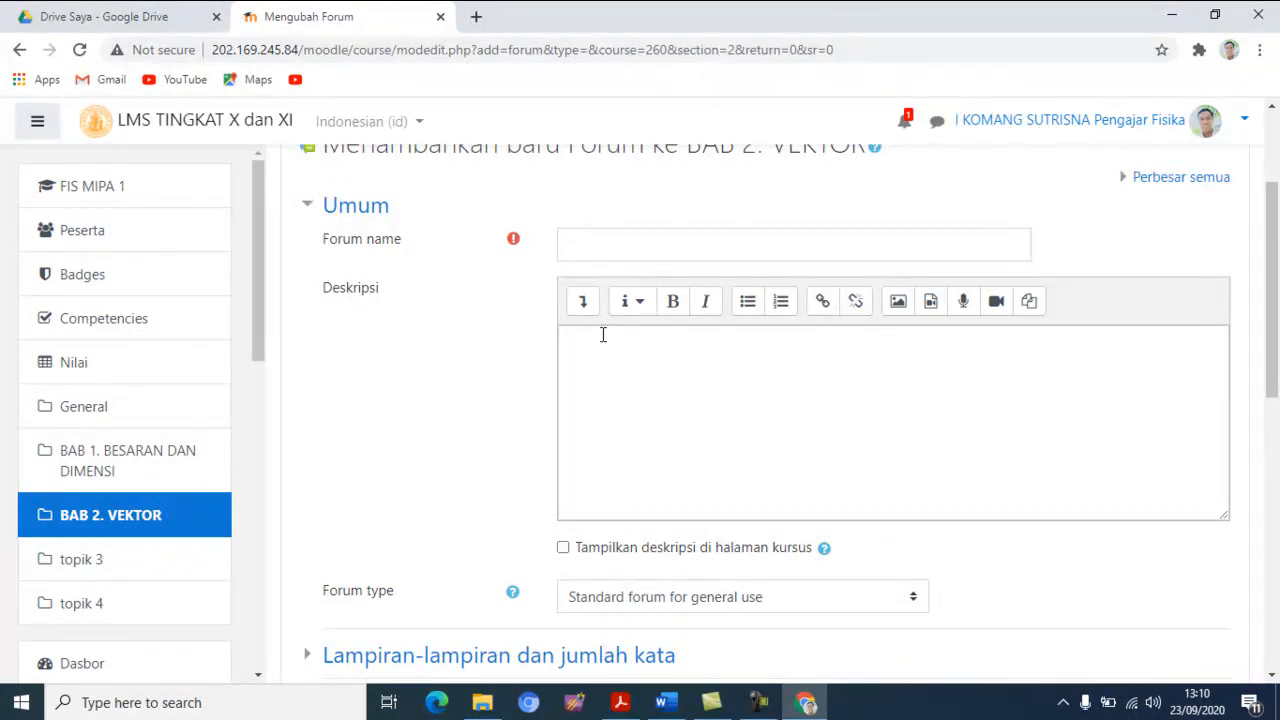
left_click(615, 249)
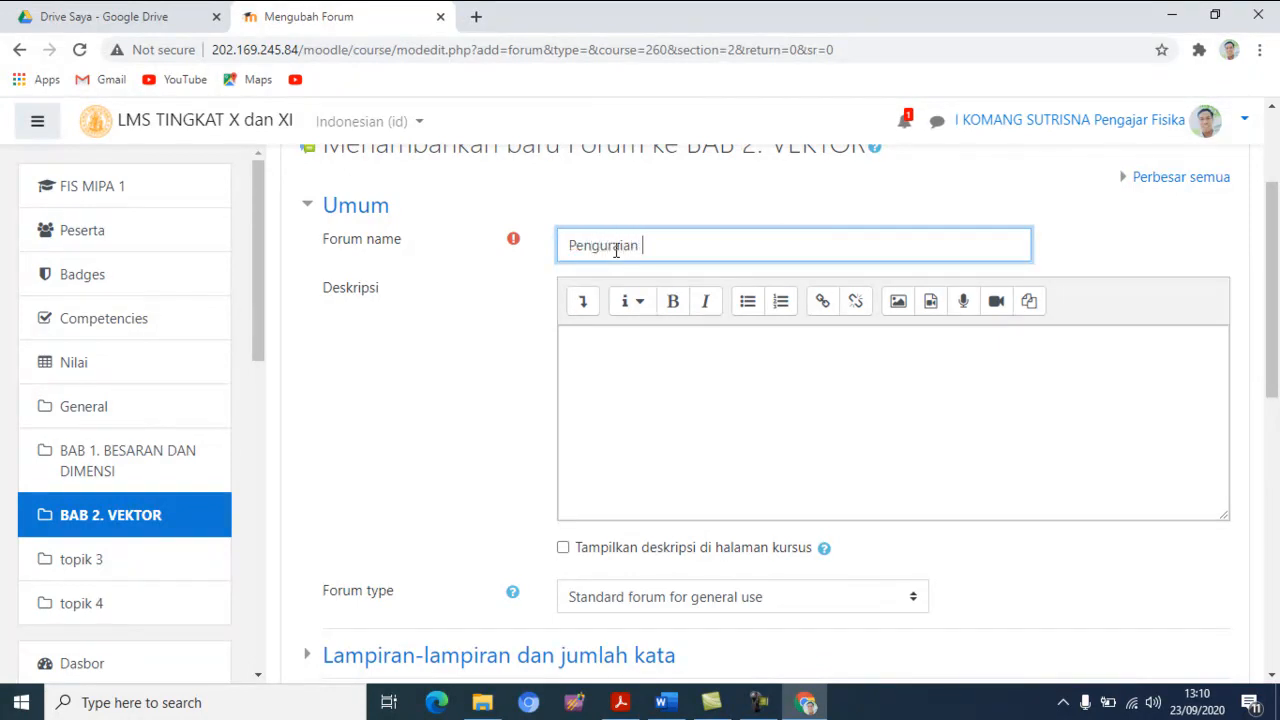
type("se")
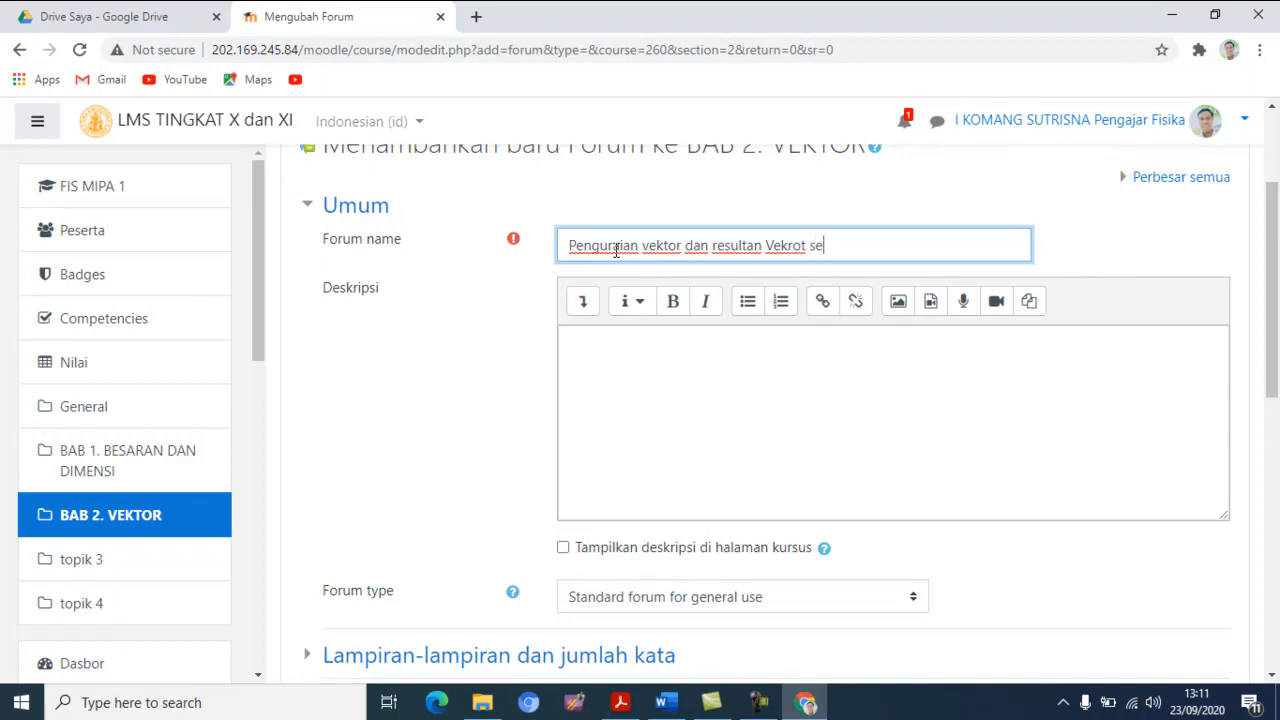
type("cara analitis")
Copy the whole welcome and Tujuan Pembelajaran text from Document1 in Word and paste it into the forum's Deskripsi in Chrome.
left_click(646, 340)
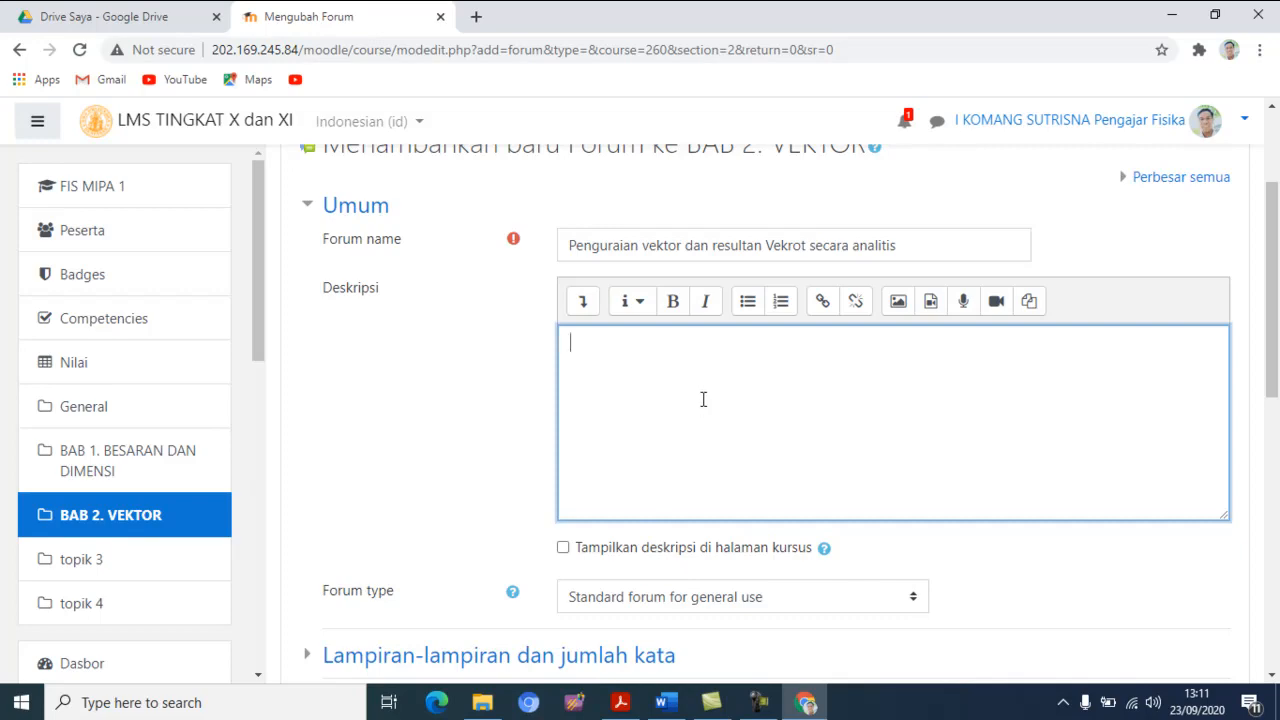
left_click(662, 702)
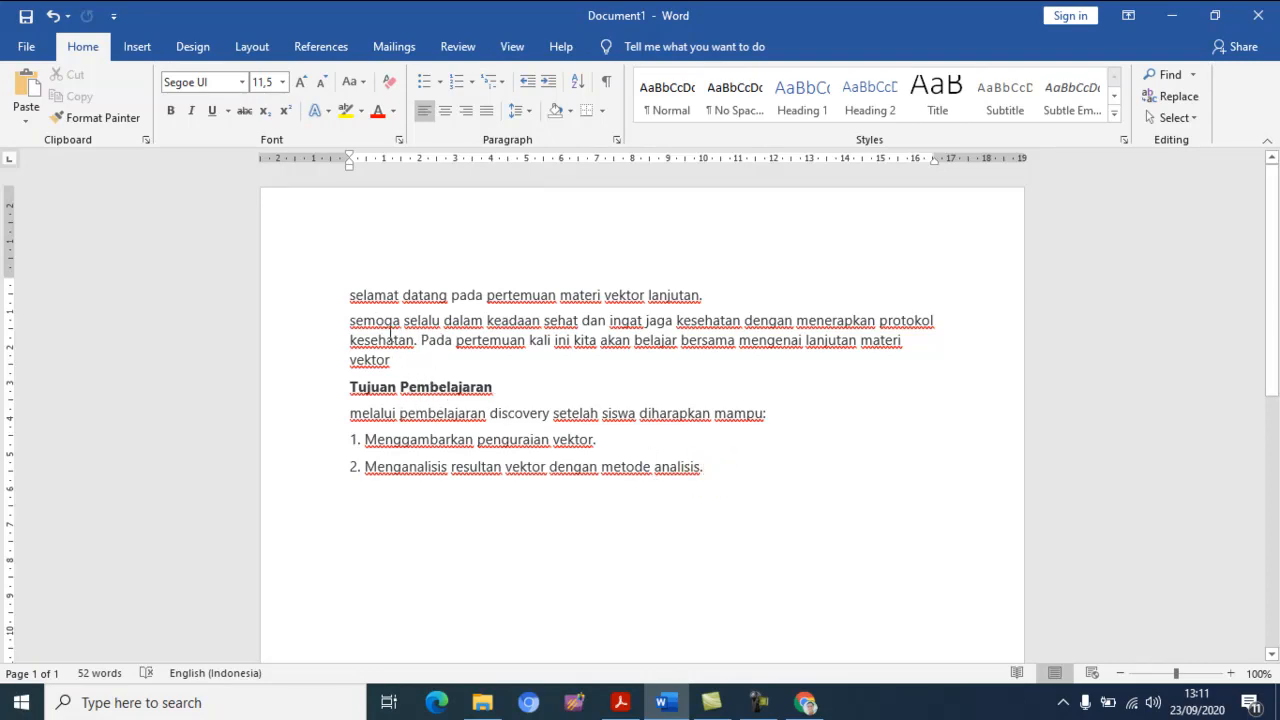
left_click(362, 294)
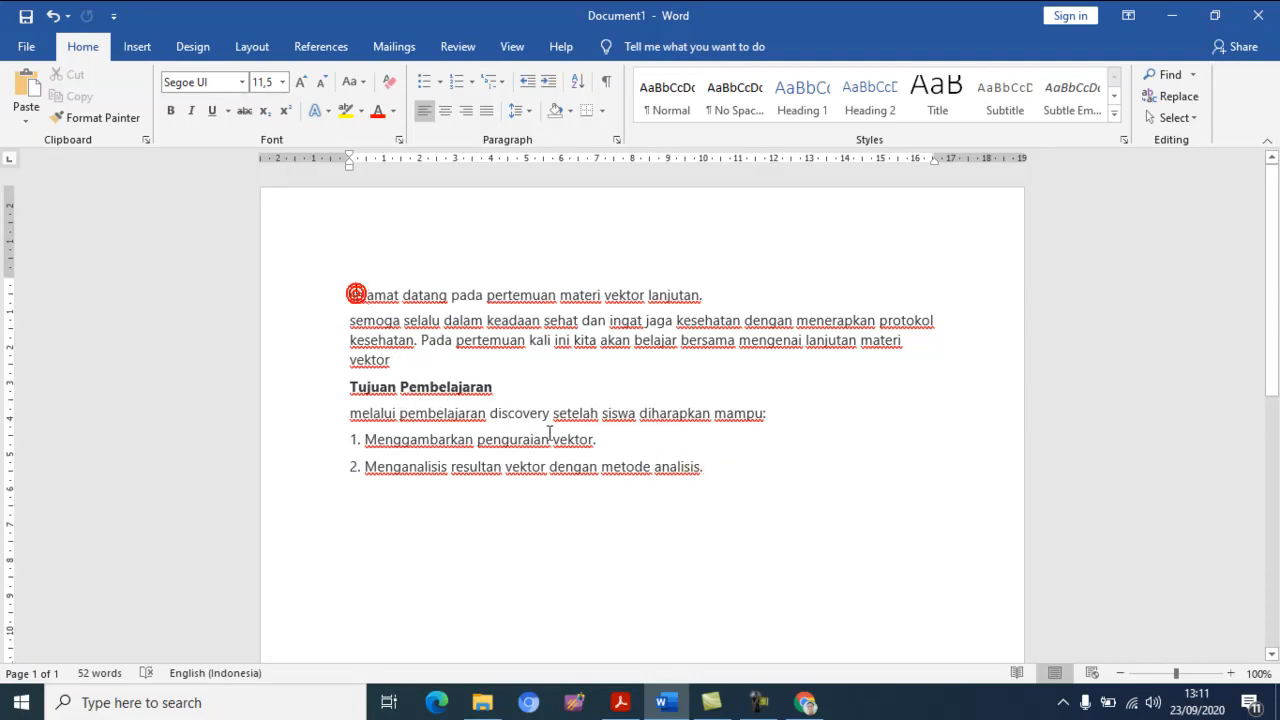
left_click(482, 348)
key("ctrl+a")
key("ctrl+c")
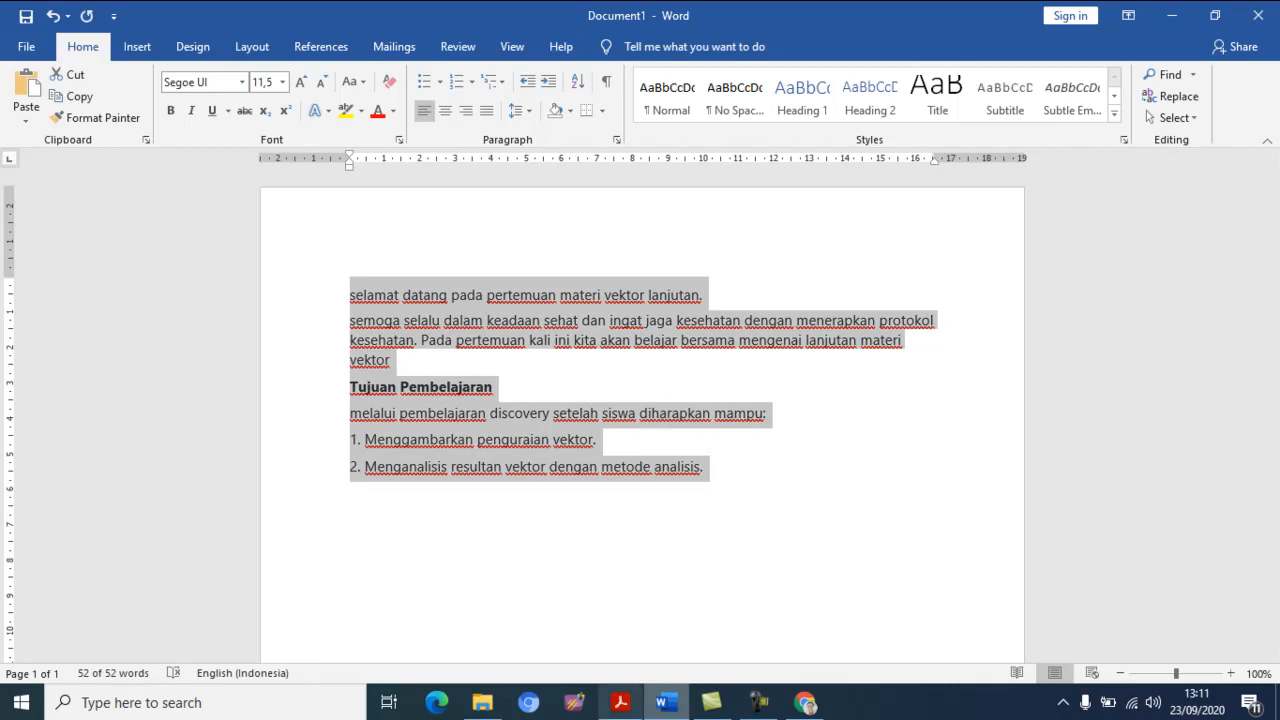
left_click(805, 702)
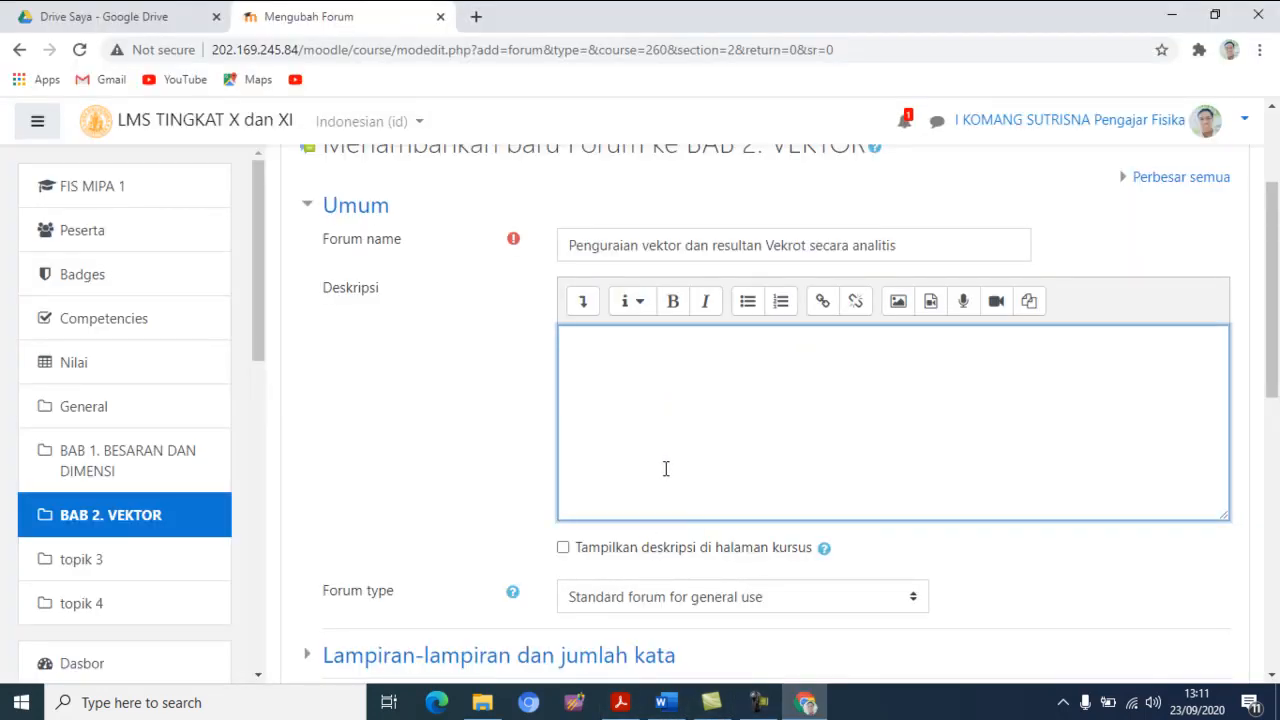
key("ctrl+v")
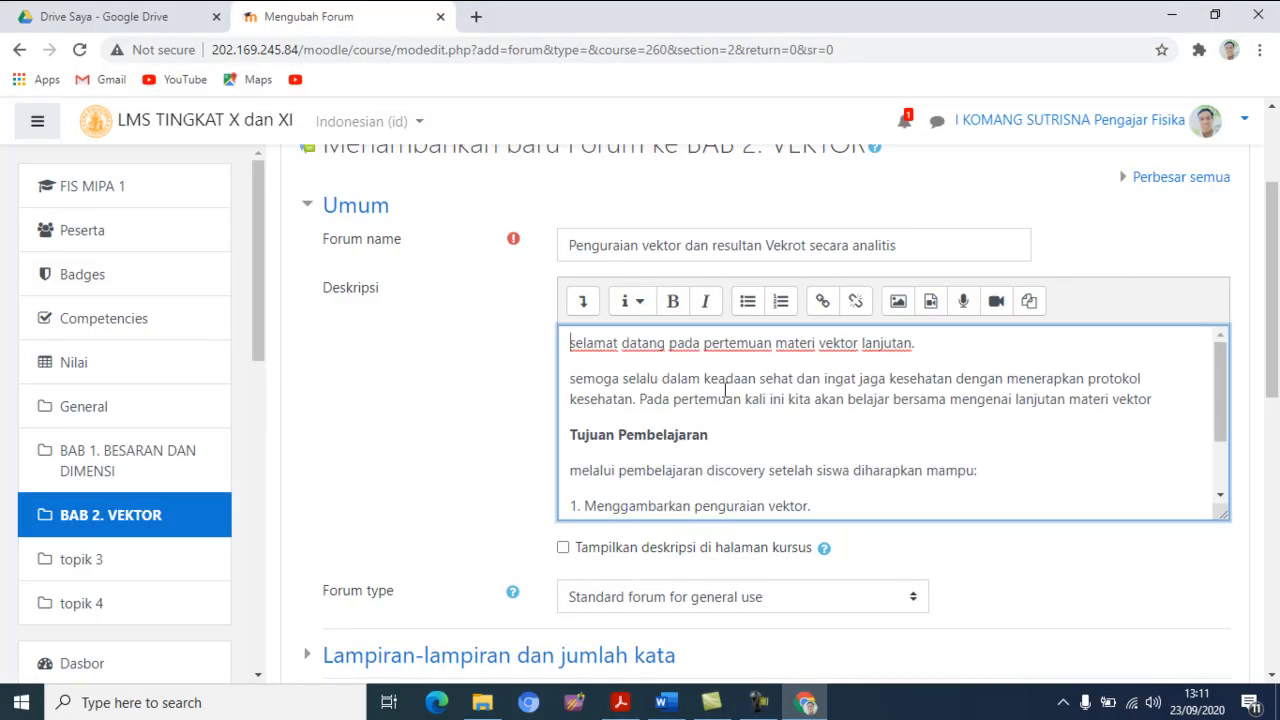
scroll(725, 390, "down", 3)
scroll(718, 389, "up", 3)
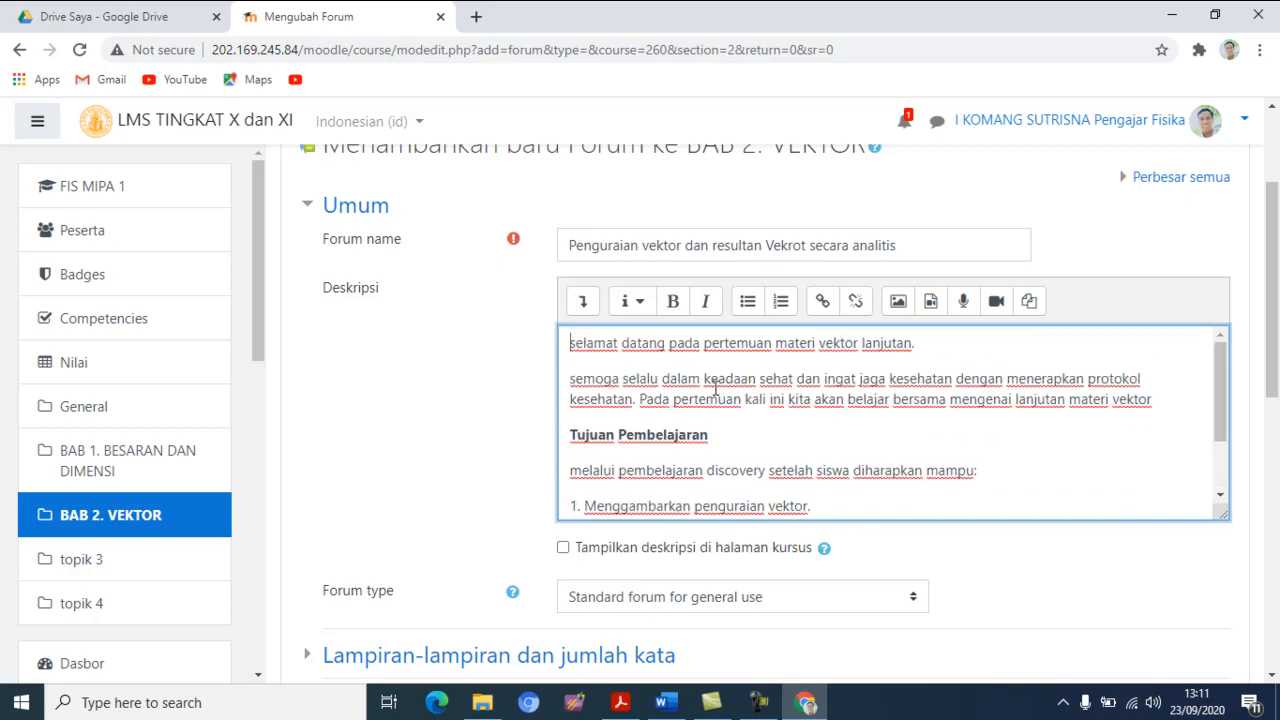
scroll(716, 390, "down", 2)
Save the new forum, return to the course and check its entry at the end of BAB 2. VEKTOR.
scroll(672, 592, "down", 5)
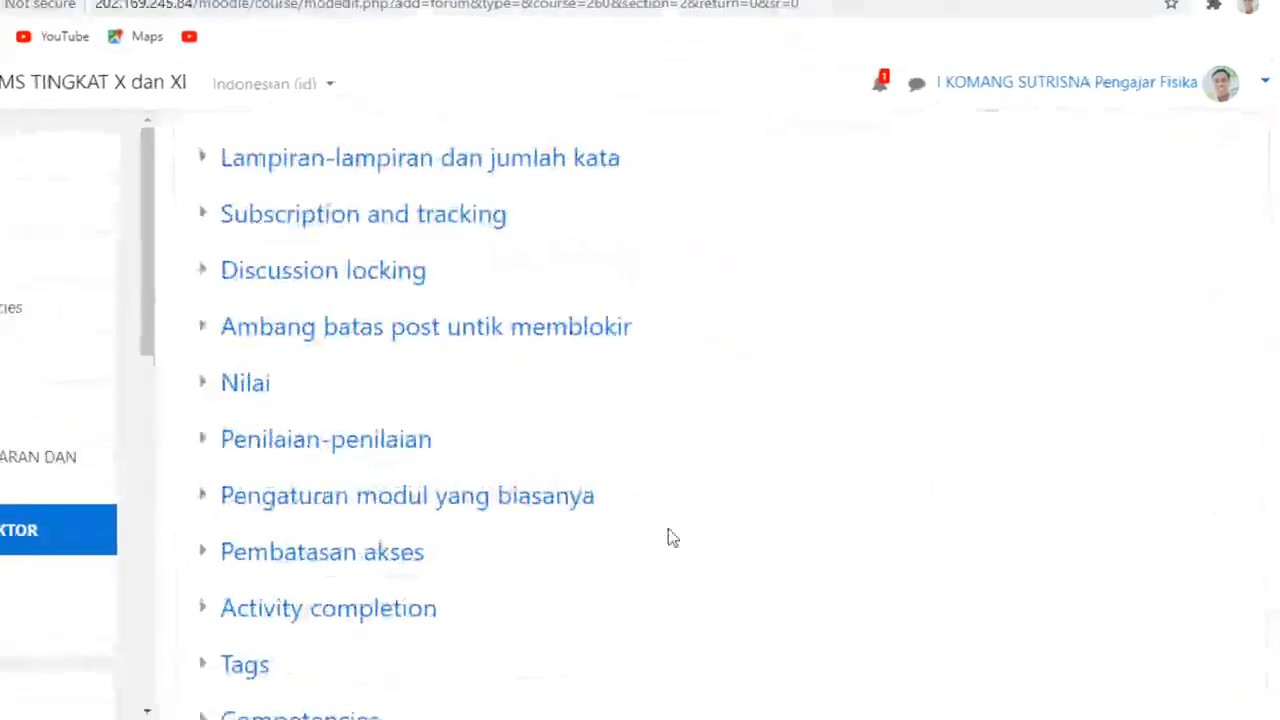
scroll(672, 538, "down", 2)
left_click(635, 525)
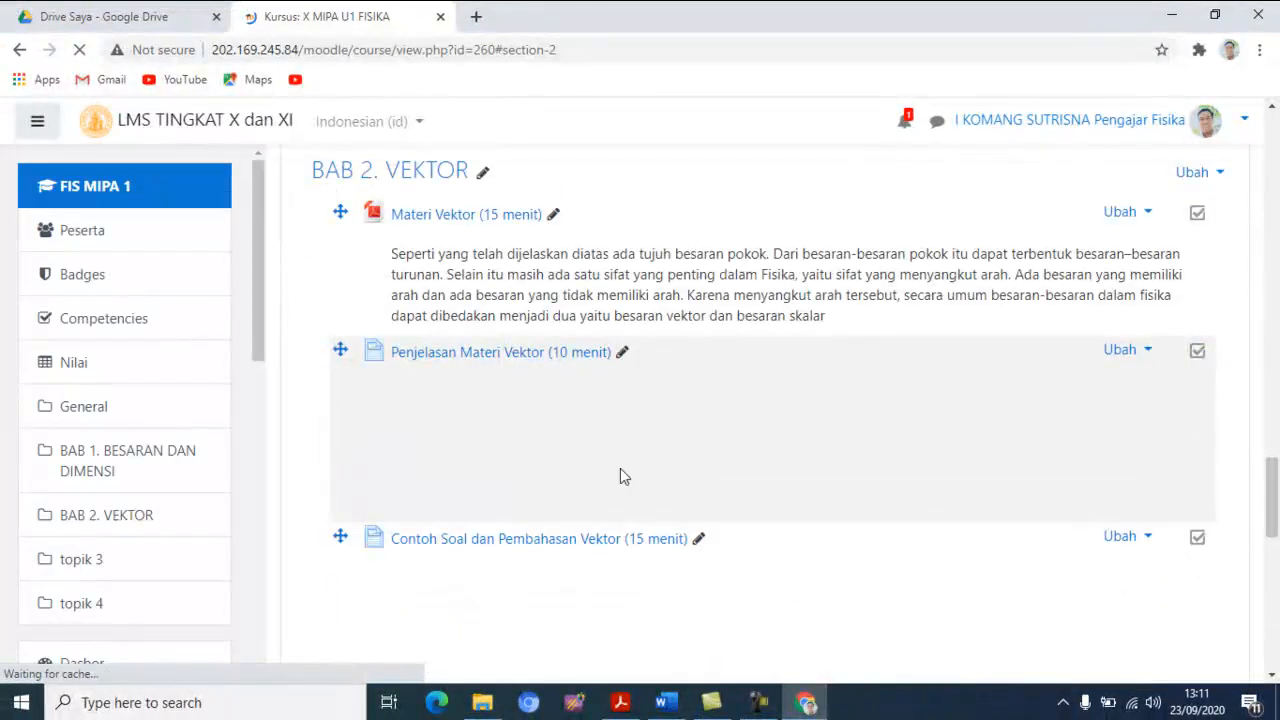
scroll(367, 430, "down", 2)
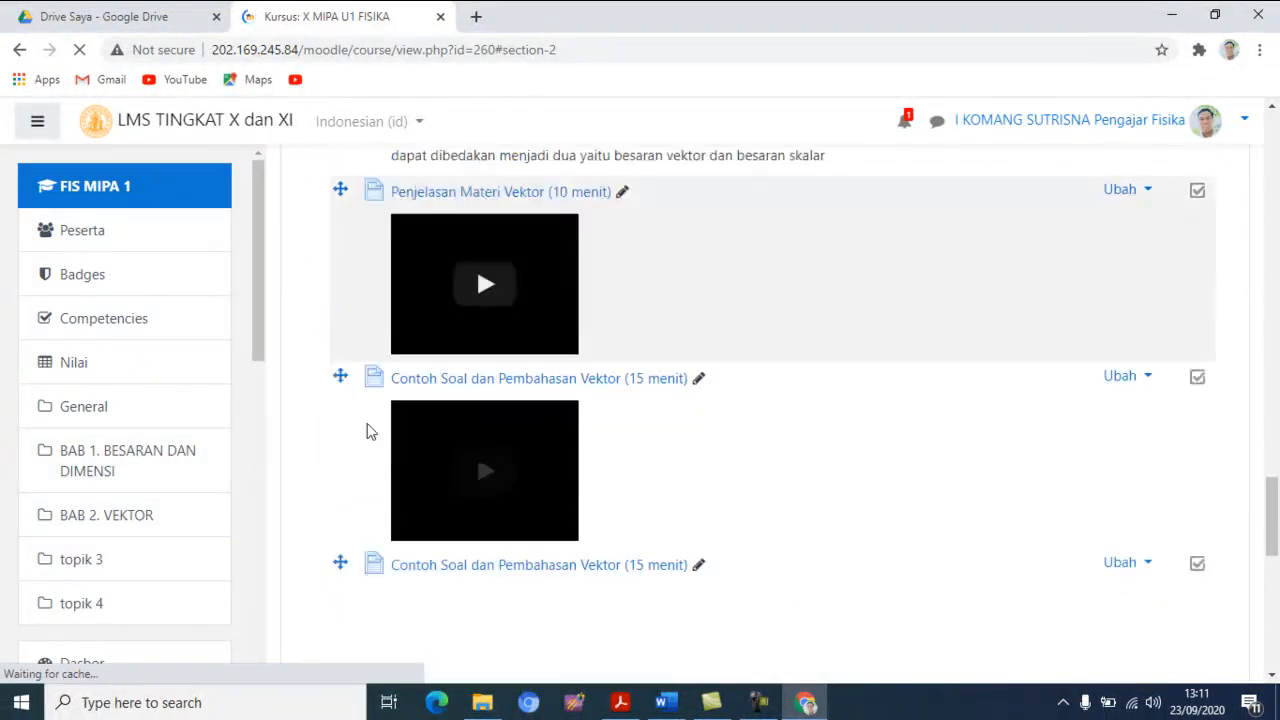
scroll(370, 431, "down", 8)
scroll(370, 431, "up", 3)
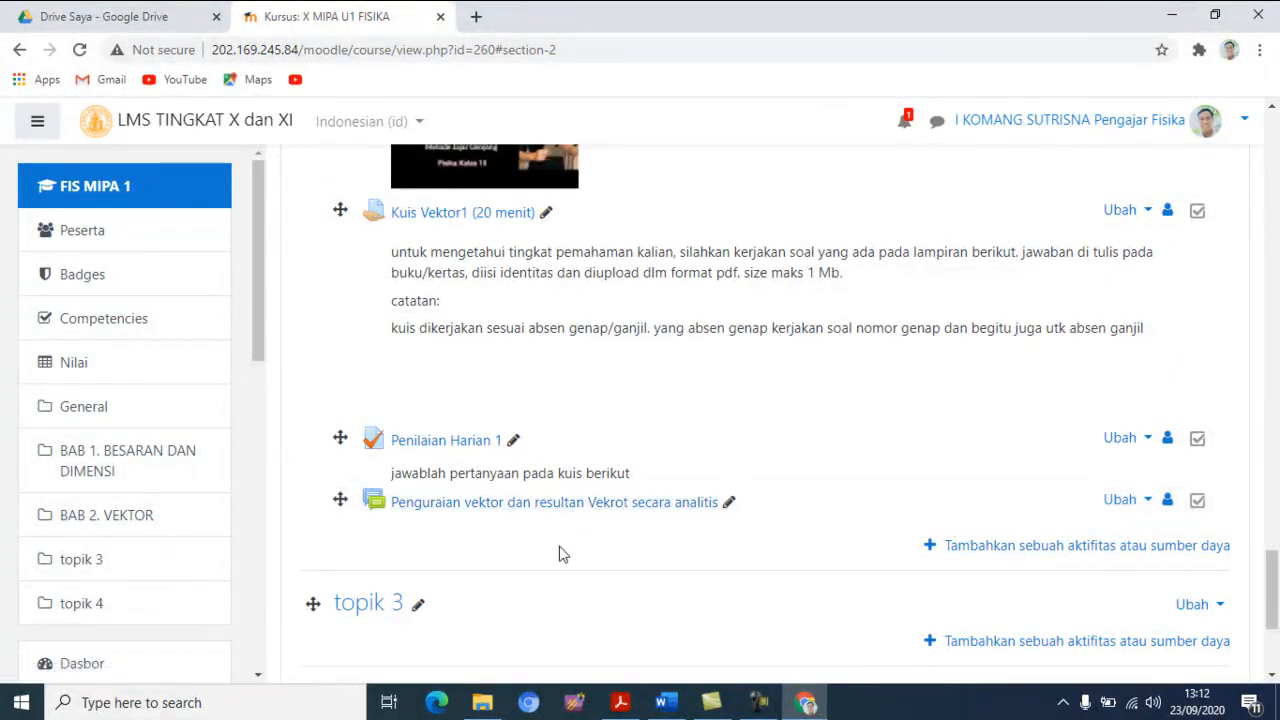
Set the Penguraian vektor forum to show its description on the course page, then save and return to the course.
left_click(1121, 502)
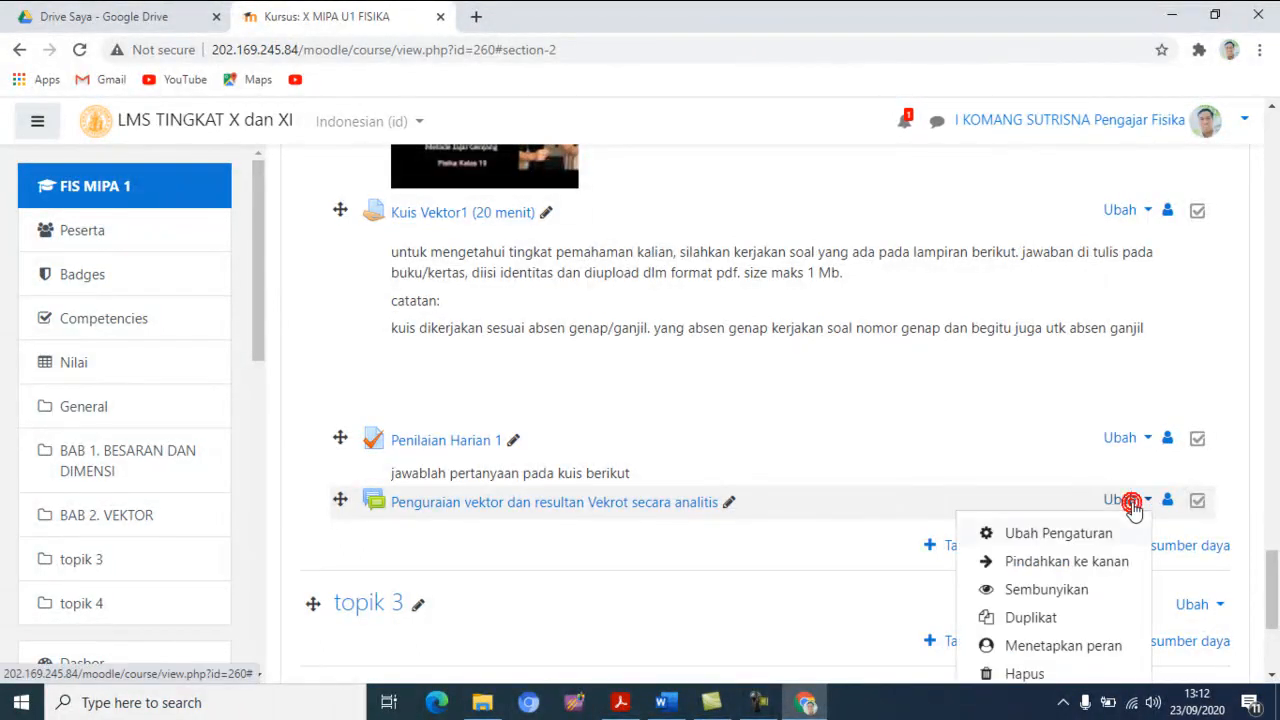
left_click(1062, 536)
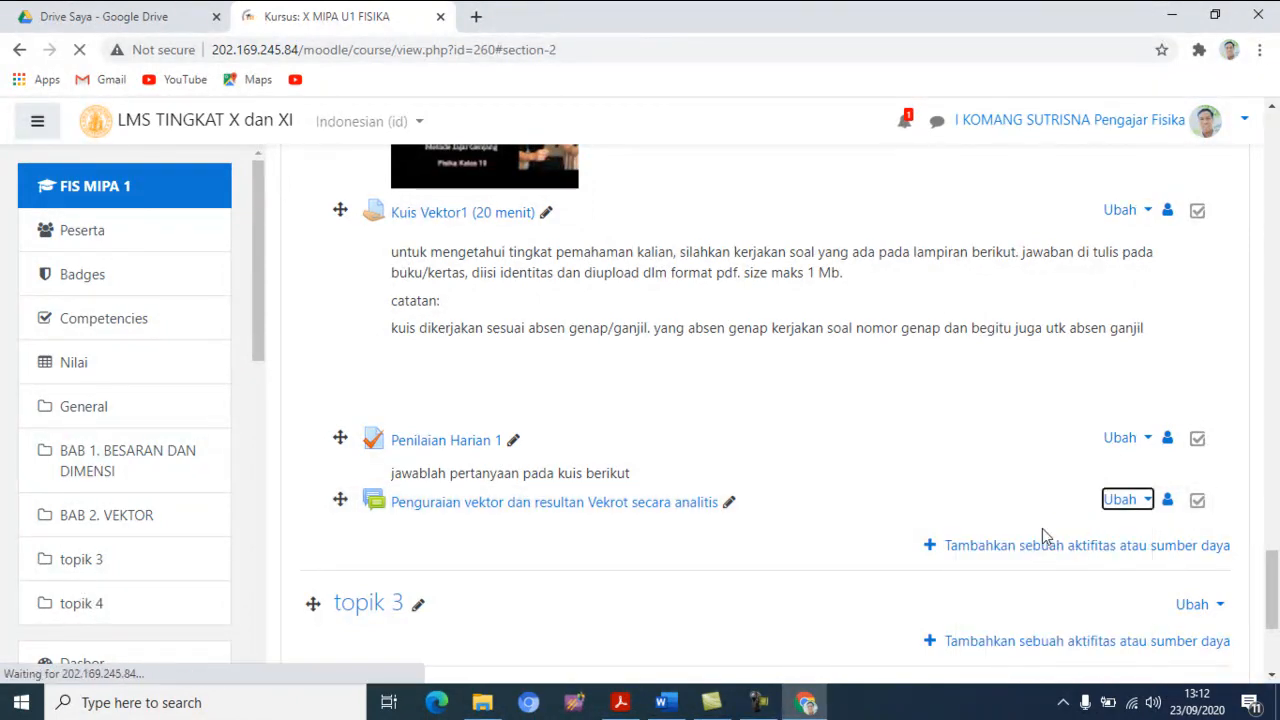
scroll(893, 530, "down", 1)
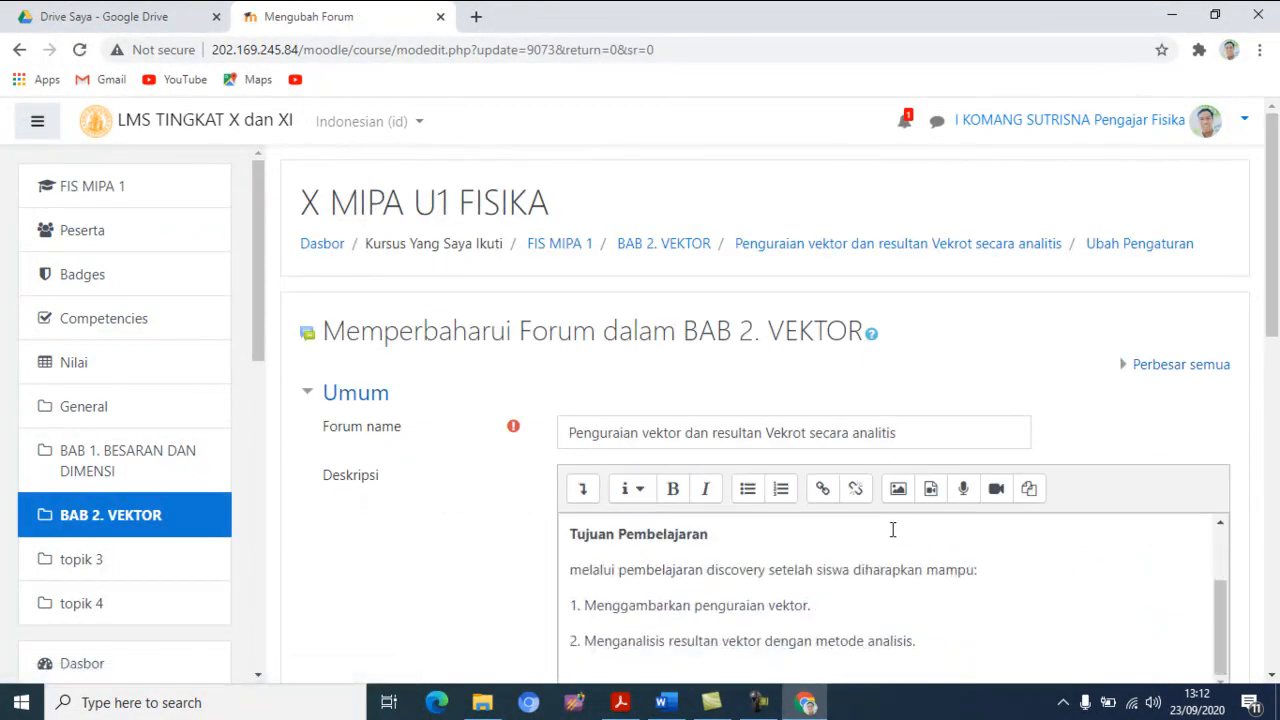
scroll(1065, 417, "down", 3)
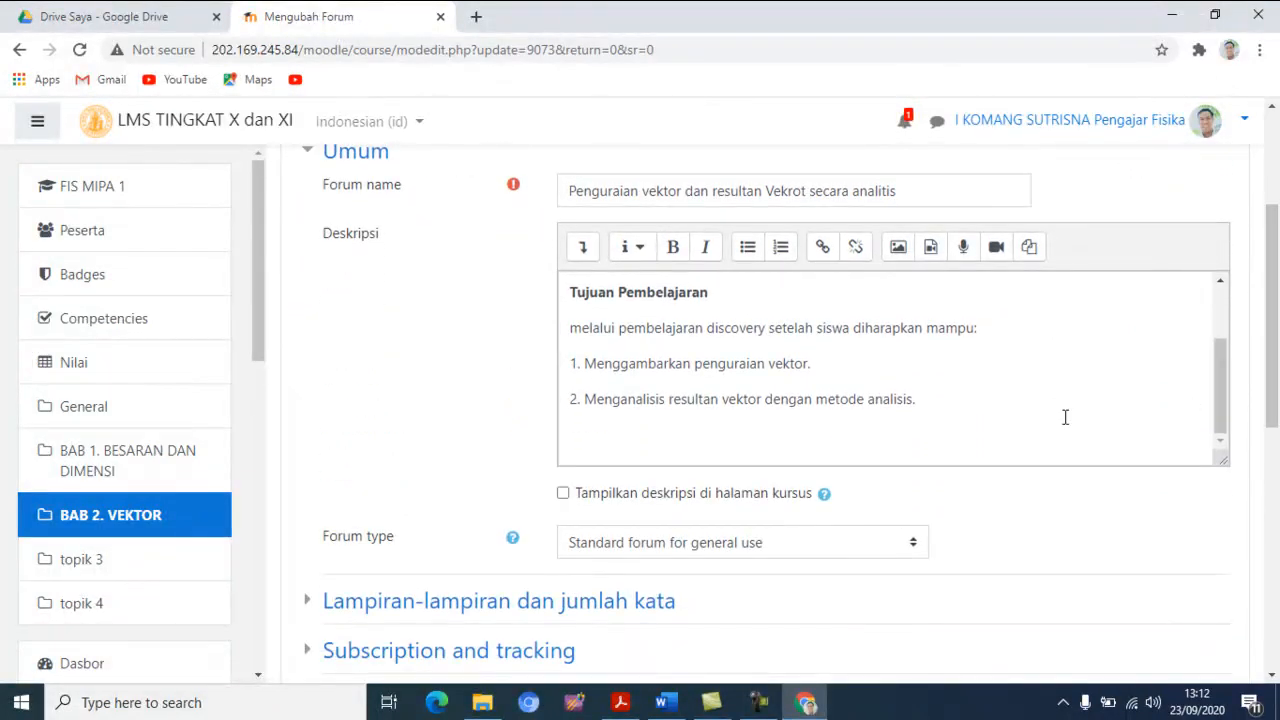
left_click(564, 494)
left_click_drag(1272, 400, 1272, 594)
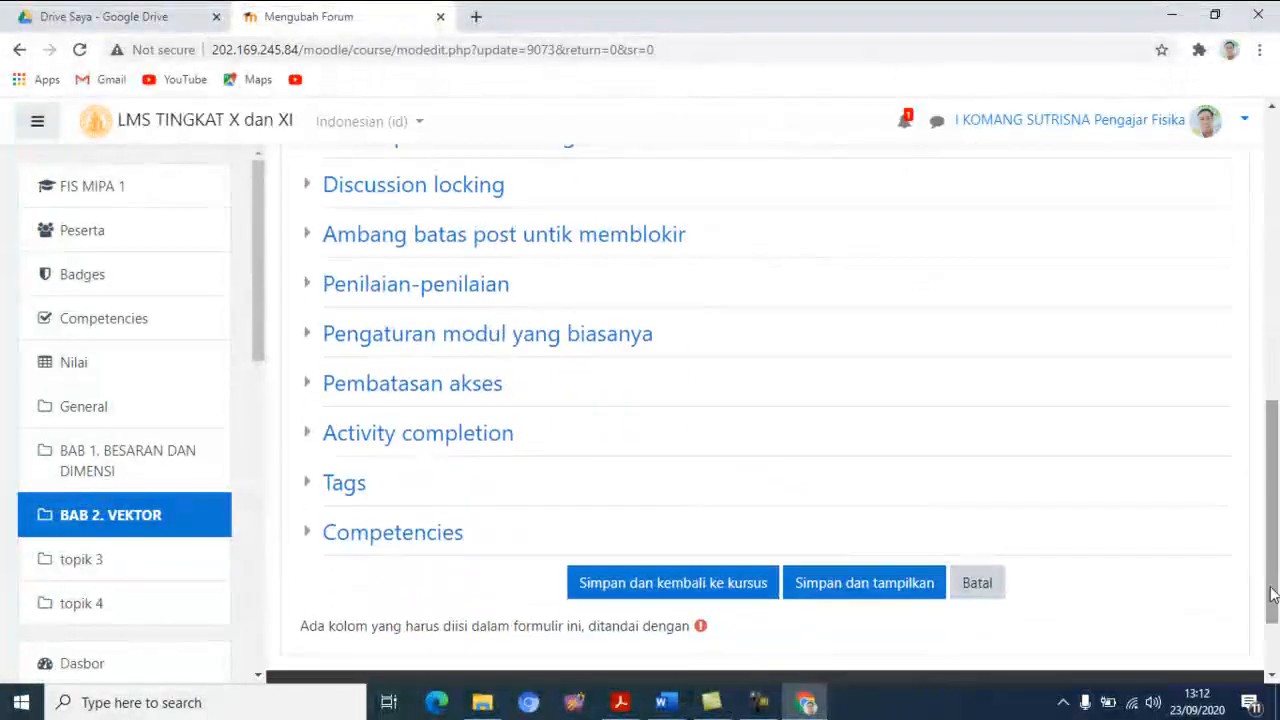
left_click(730, 592)
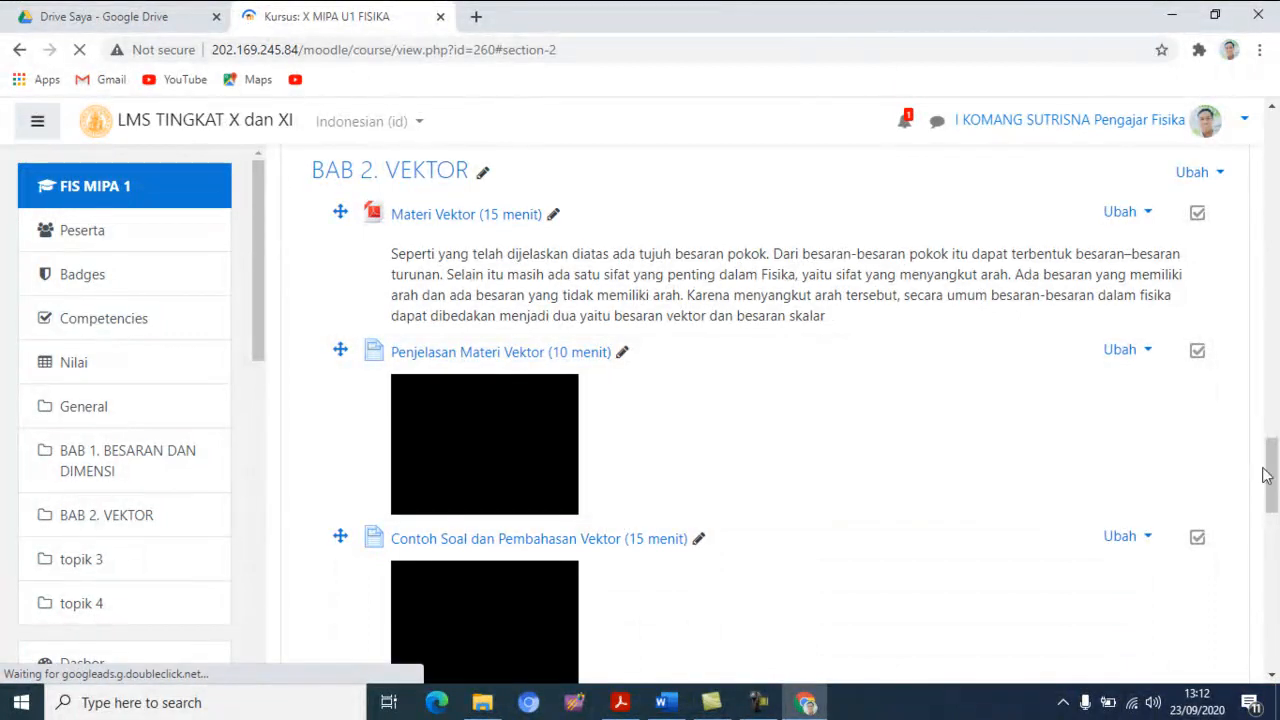
Open the settings of the Penguraian vektor forum at the end of BAB 2. VEKTOR.
left_click_drag(1270, 476, 1275, 650)
scroll(749, 349, "up", 2)
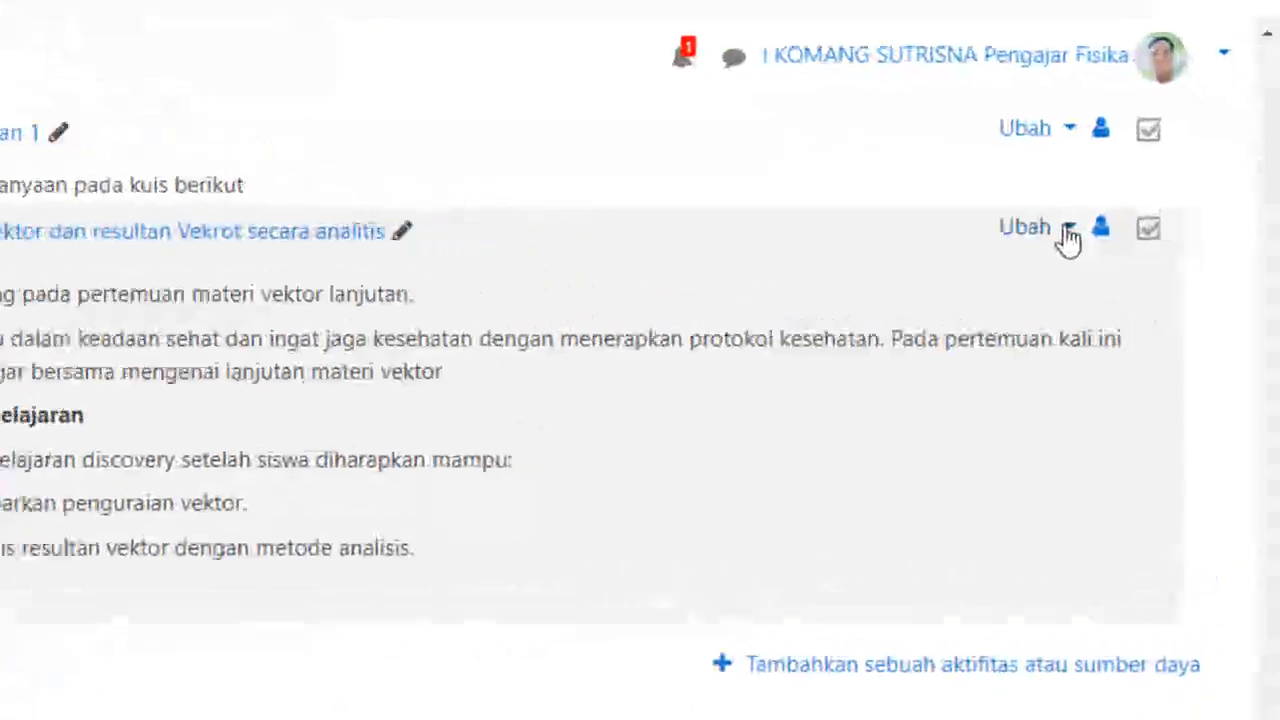
left_click(1138, 230)
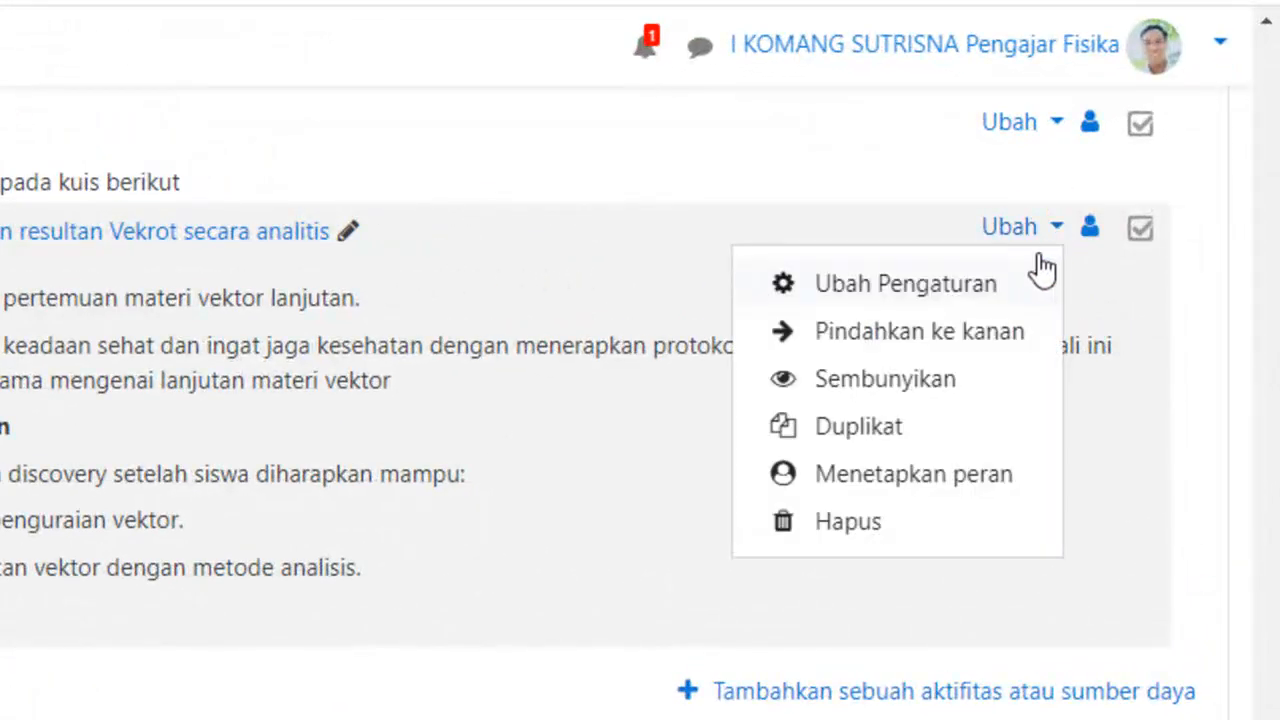
left_click(960, 288)
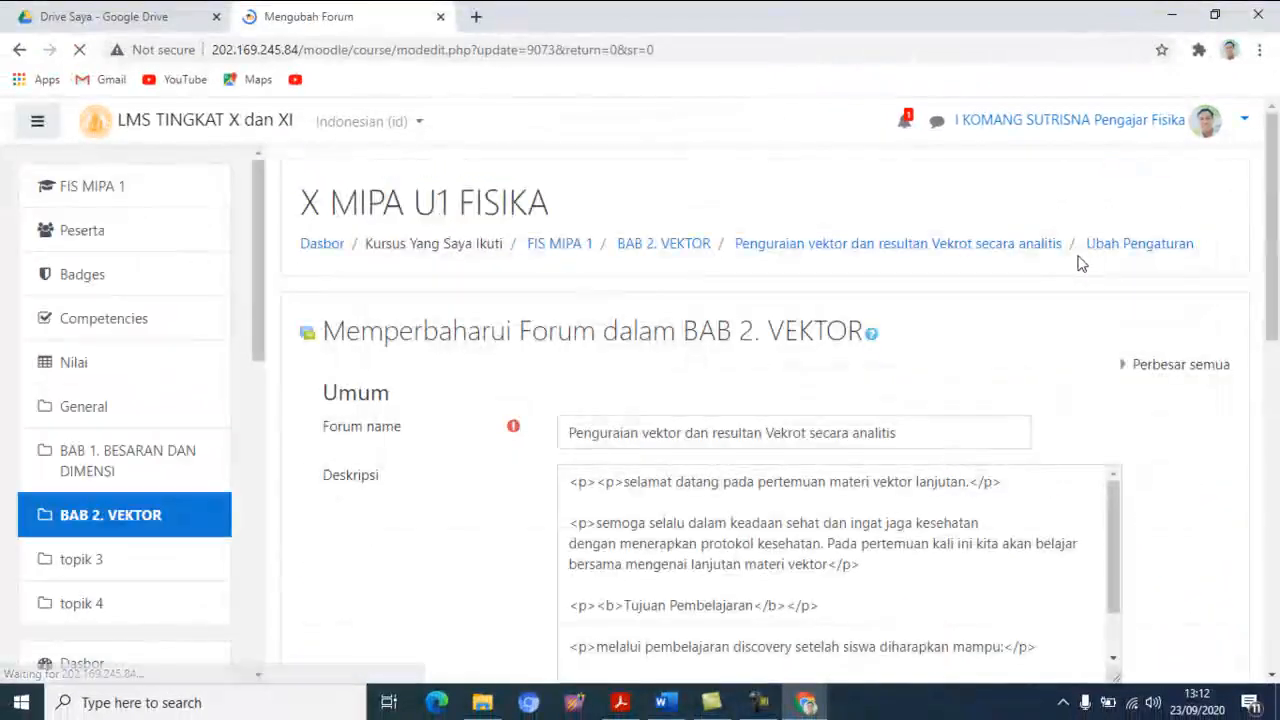
Add the line "untuk mengunduh materi silahkan klik link berikut Materi Vektor" at the end of the forum's Deskripsi.
scroll(1150, 480, "down", 2)
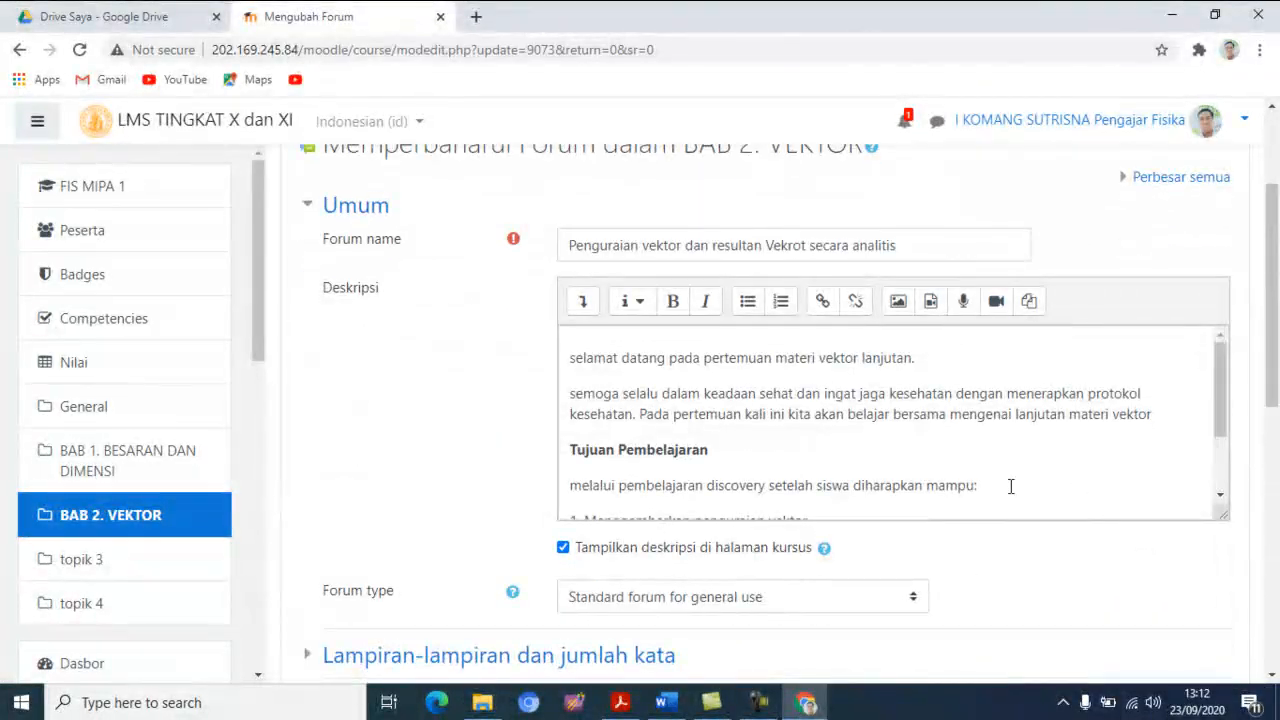
scroll(1008, 486, "down", 3)
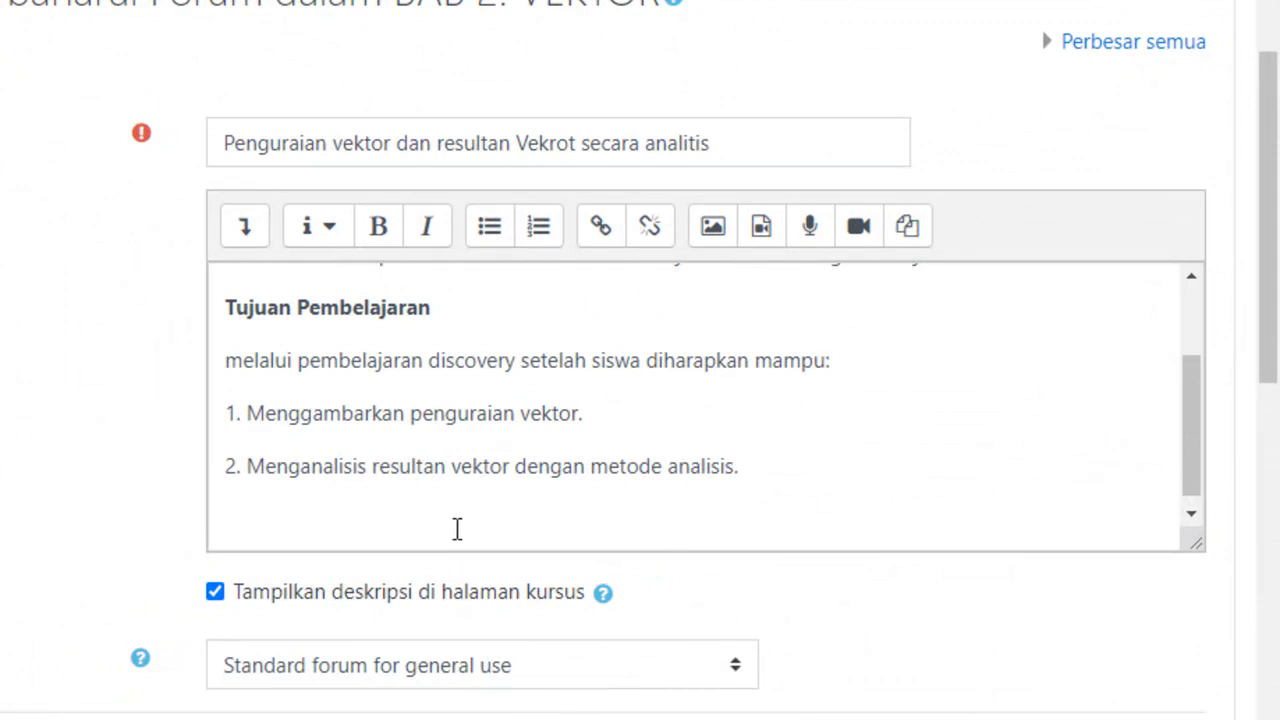
left_click(457, 529)
key("Return")
type("untuk mengun")
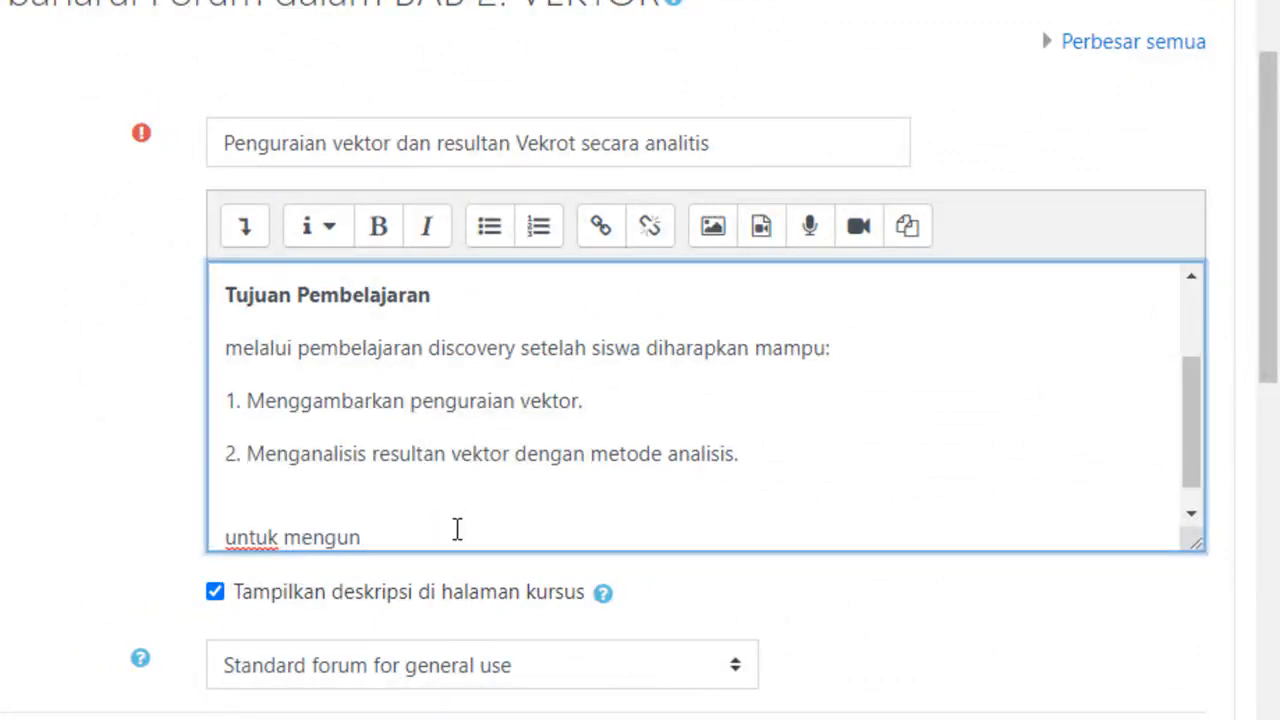
type("duh materi")
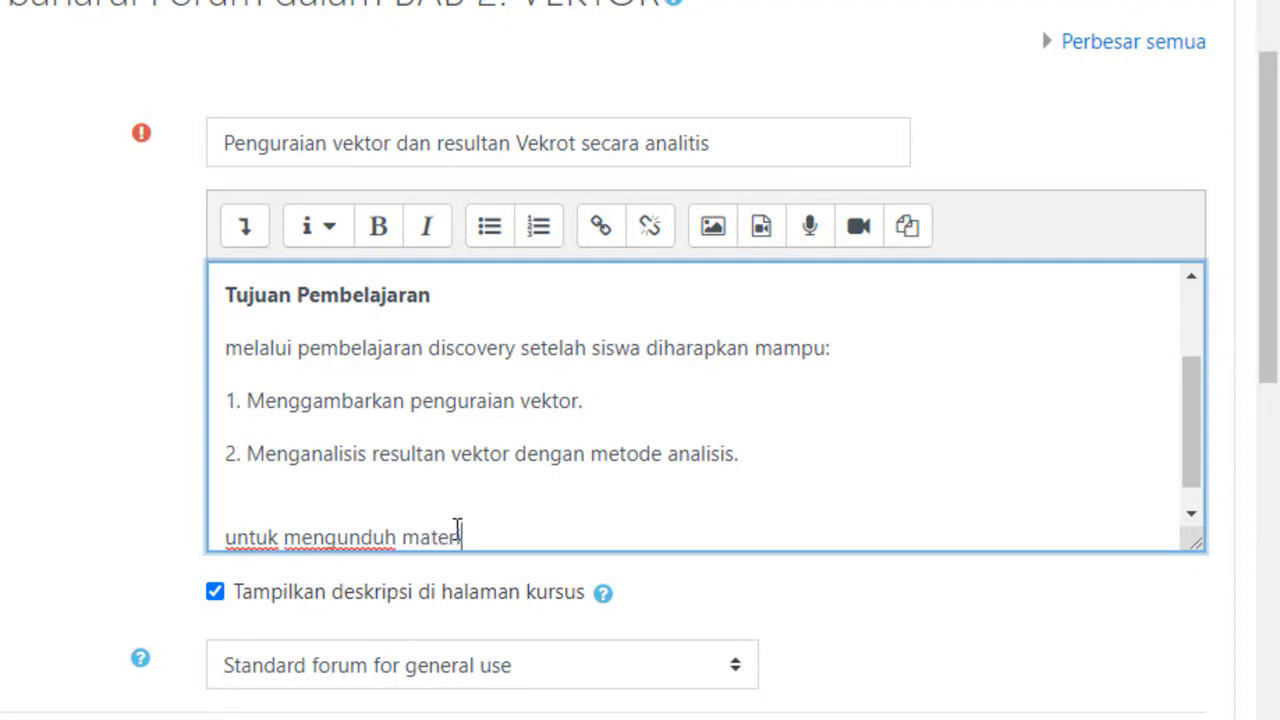
type(" silahkan kl")
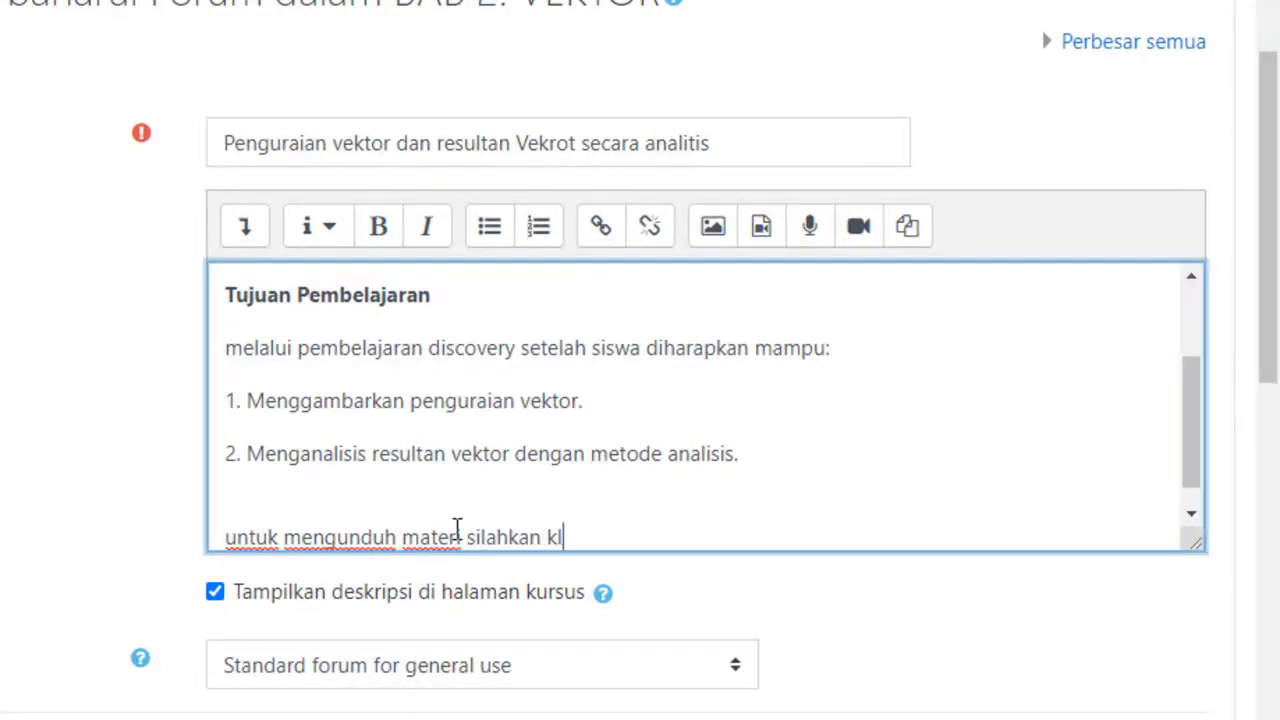
type("ik link berikut")
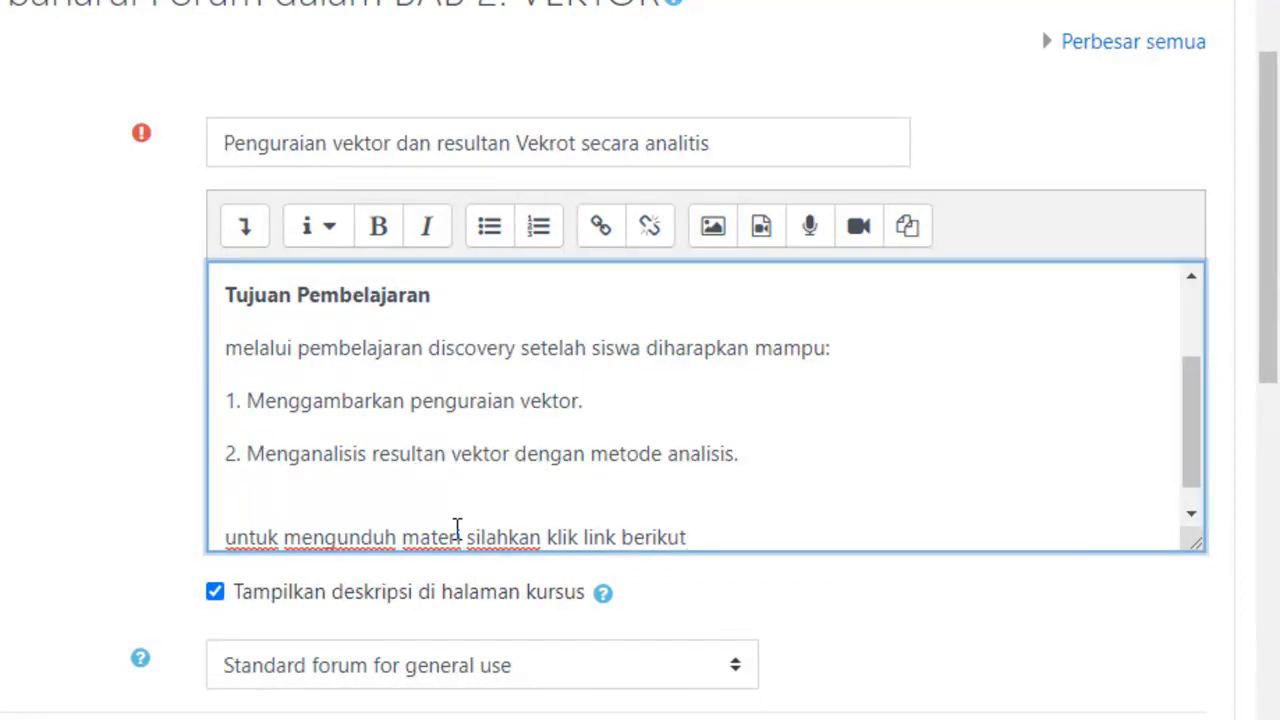
type(" Materi Vektor")
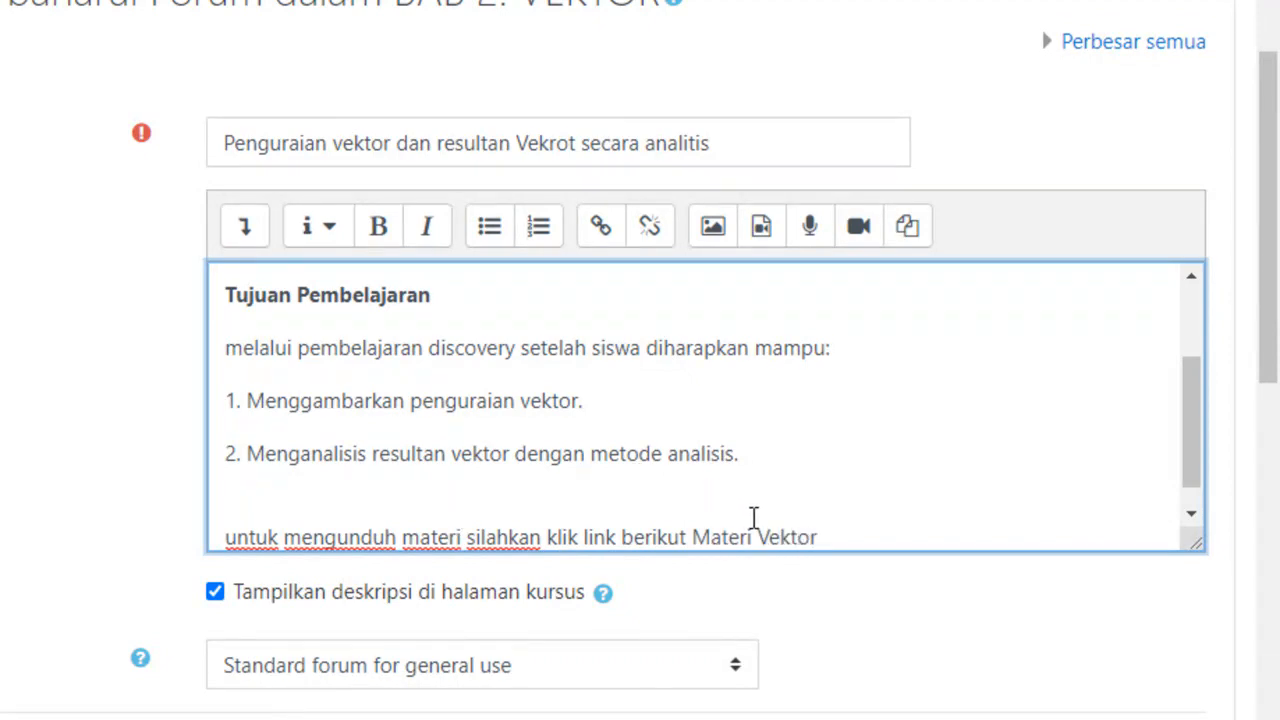
Make the words "Materi Vektor" in the new last line of the Deskripsi bold.
left_click_drag(820, 531, 700, 510)
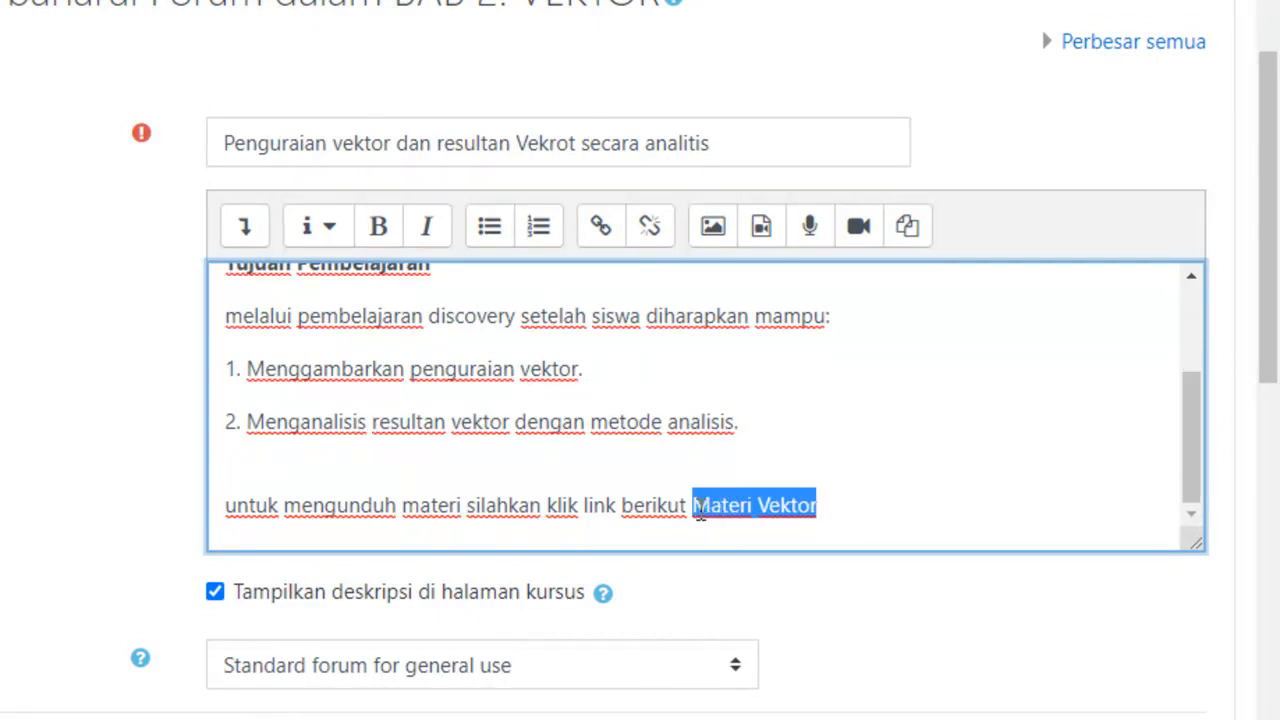
left_click(378, 226)
left_click(850, 605)
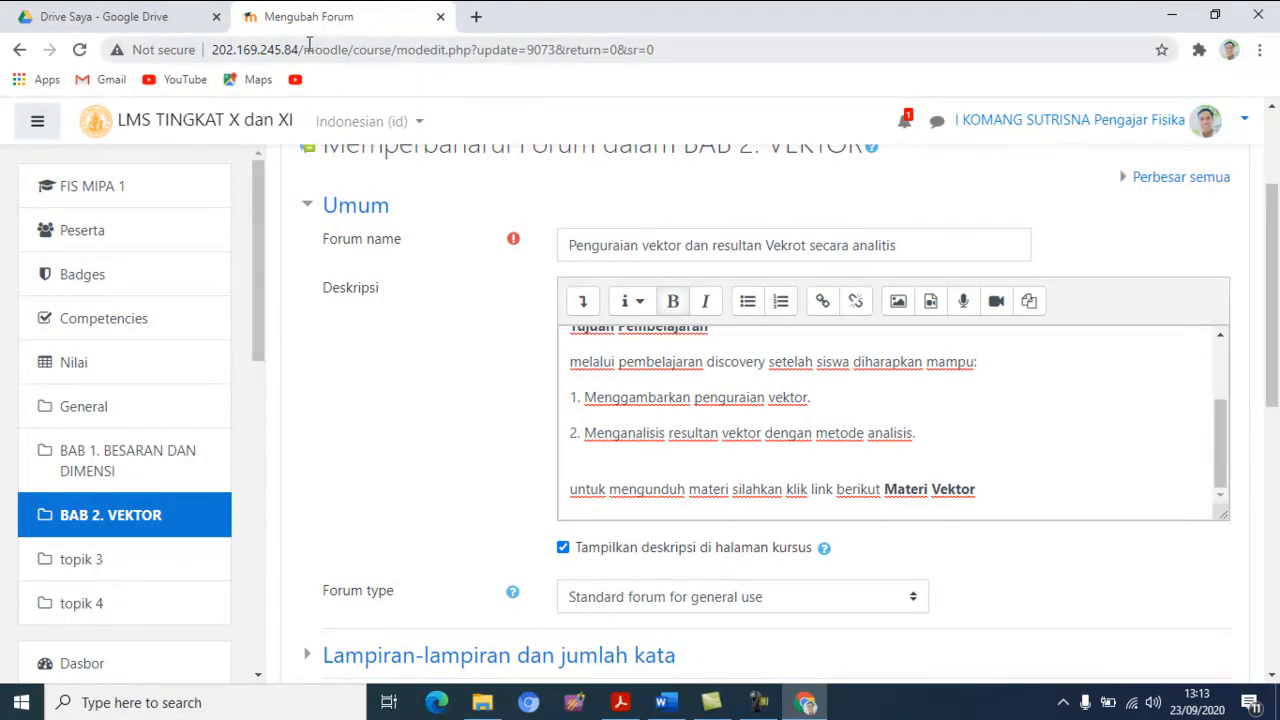
In Google Drive, share Modul Vektor.pdf with "Siapa saja yang memiliki link" and copy its link.
left_click(160, 20)
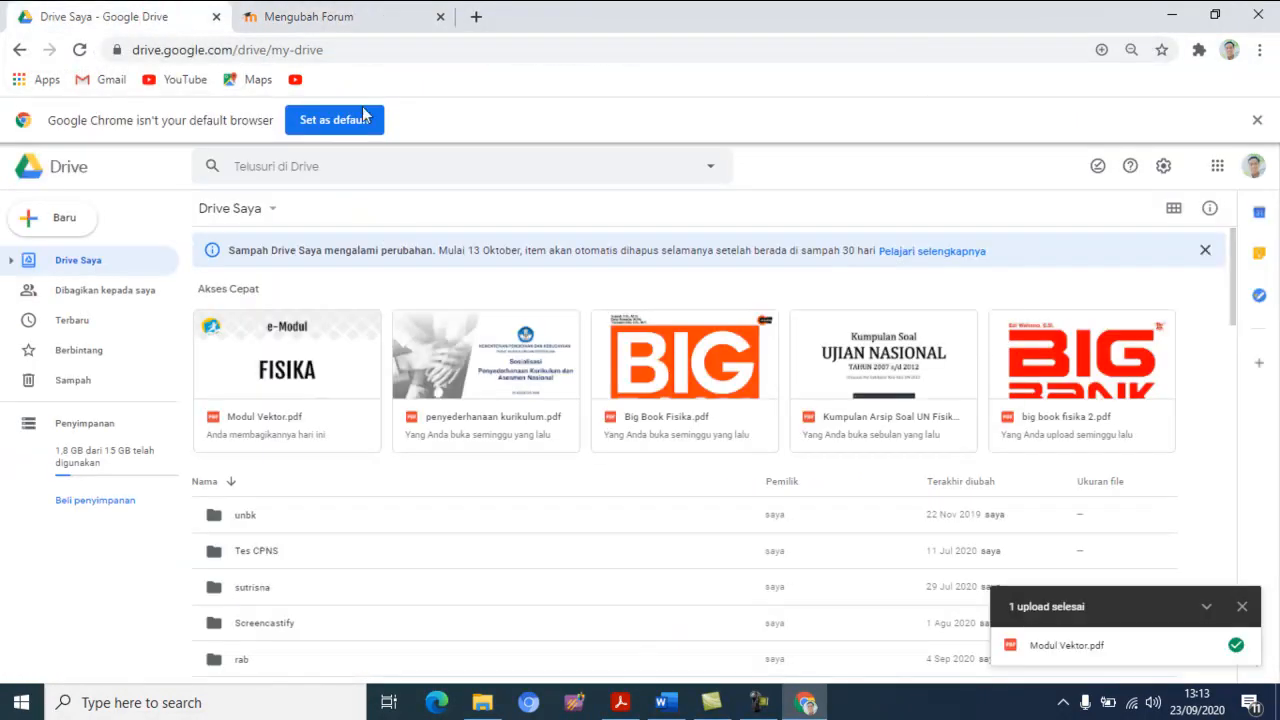
scroll(460, 296, "down", 1)
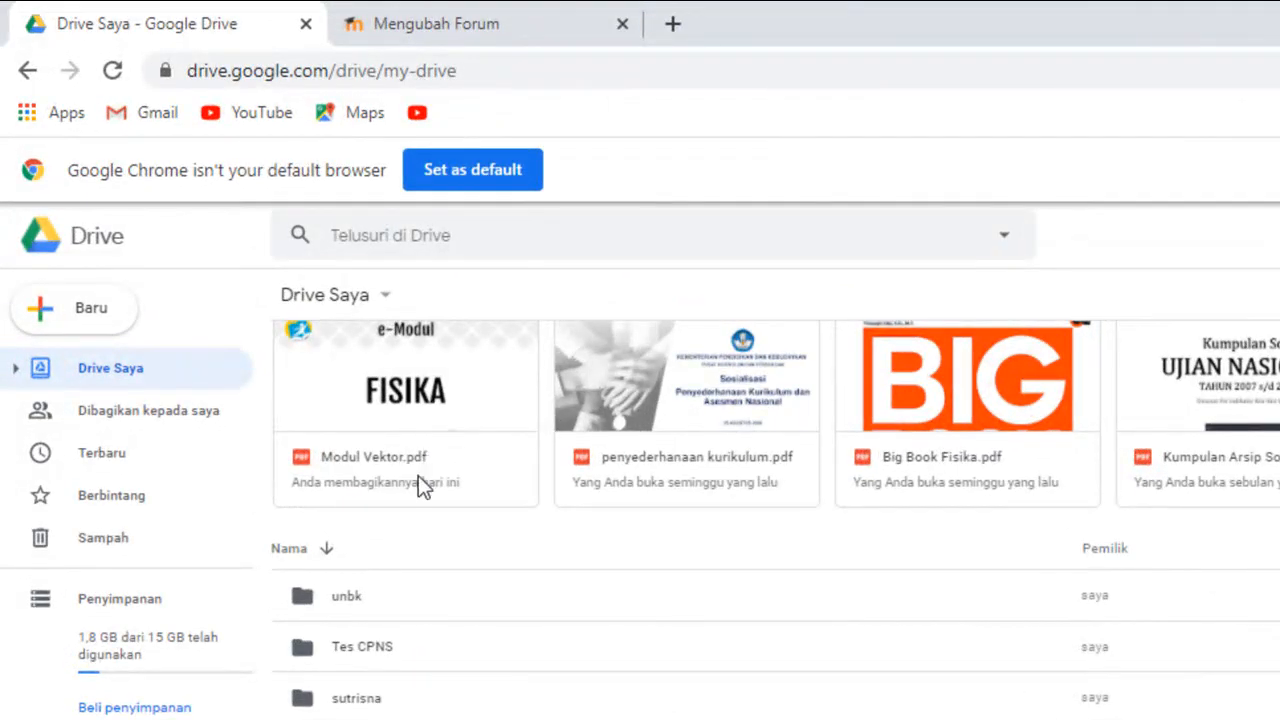
scroll(418, 476, "up", 1)
right_click(410, 500)
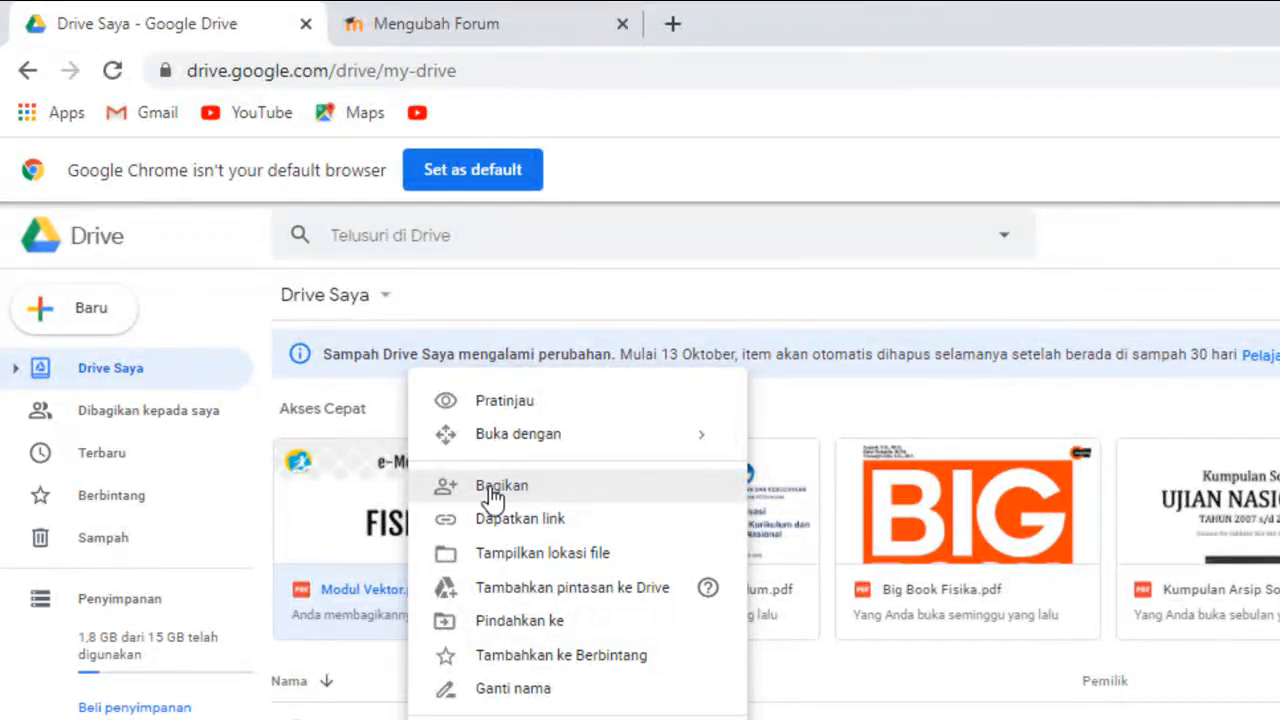
left_click(493, 487)
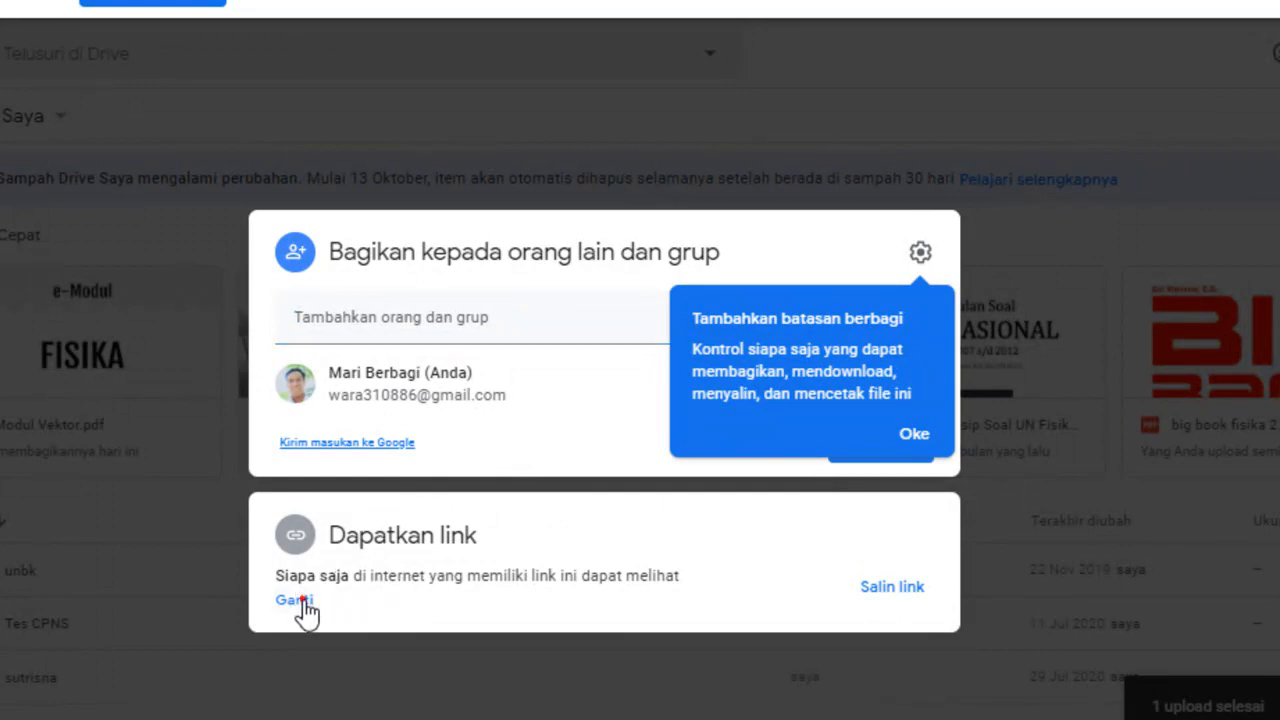
left_click(300, 602)
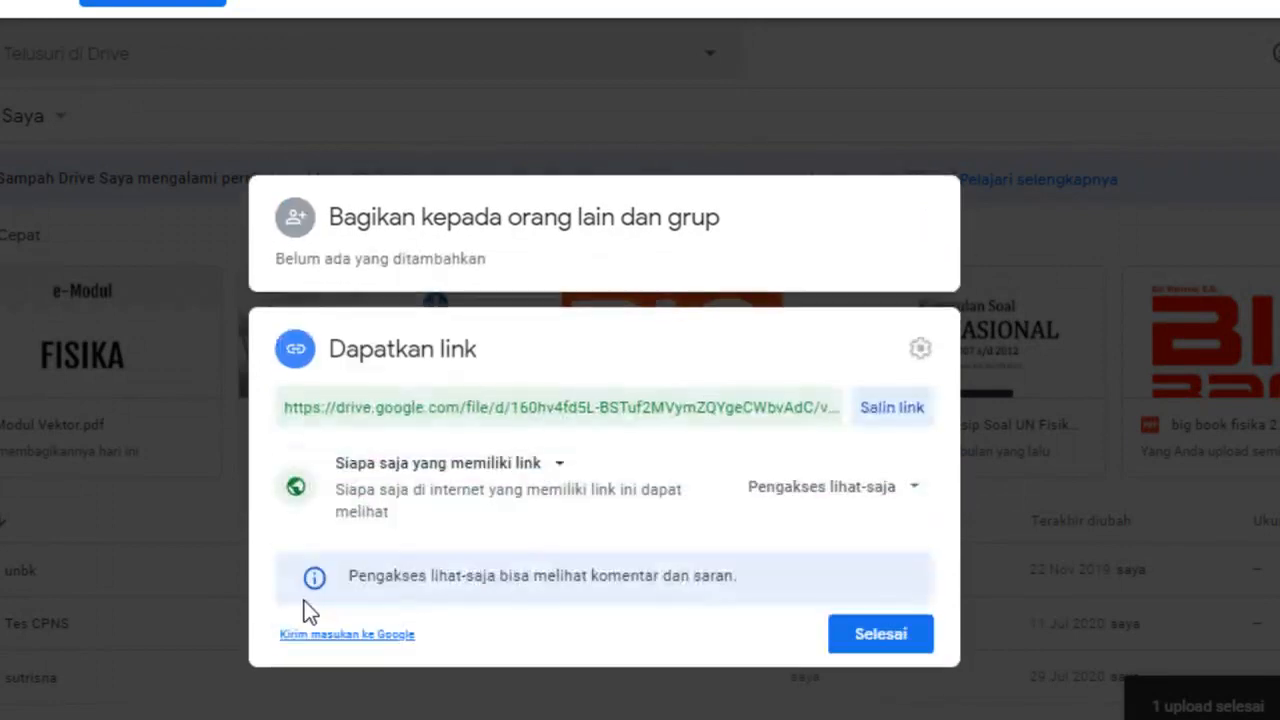
left_click(412, 466)
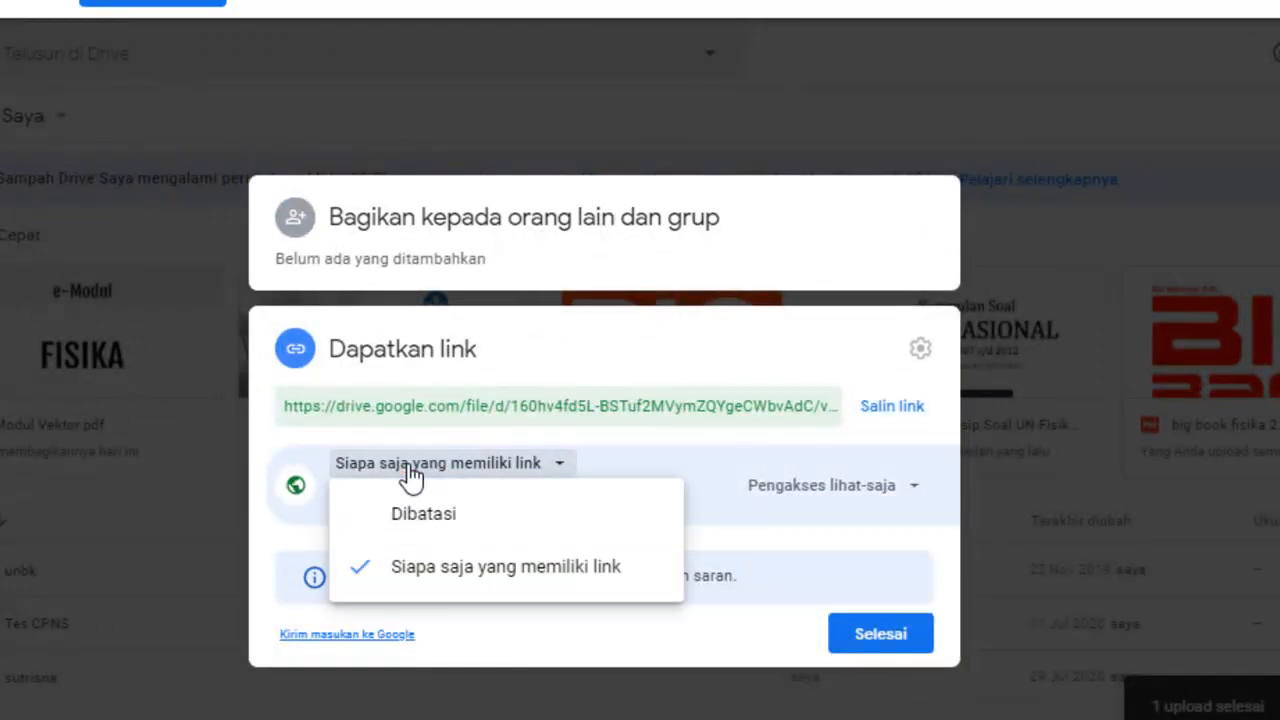
left_click(432, 567)
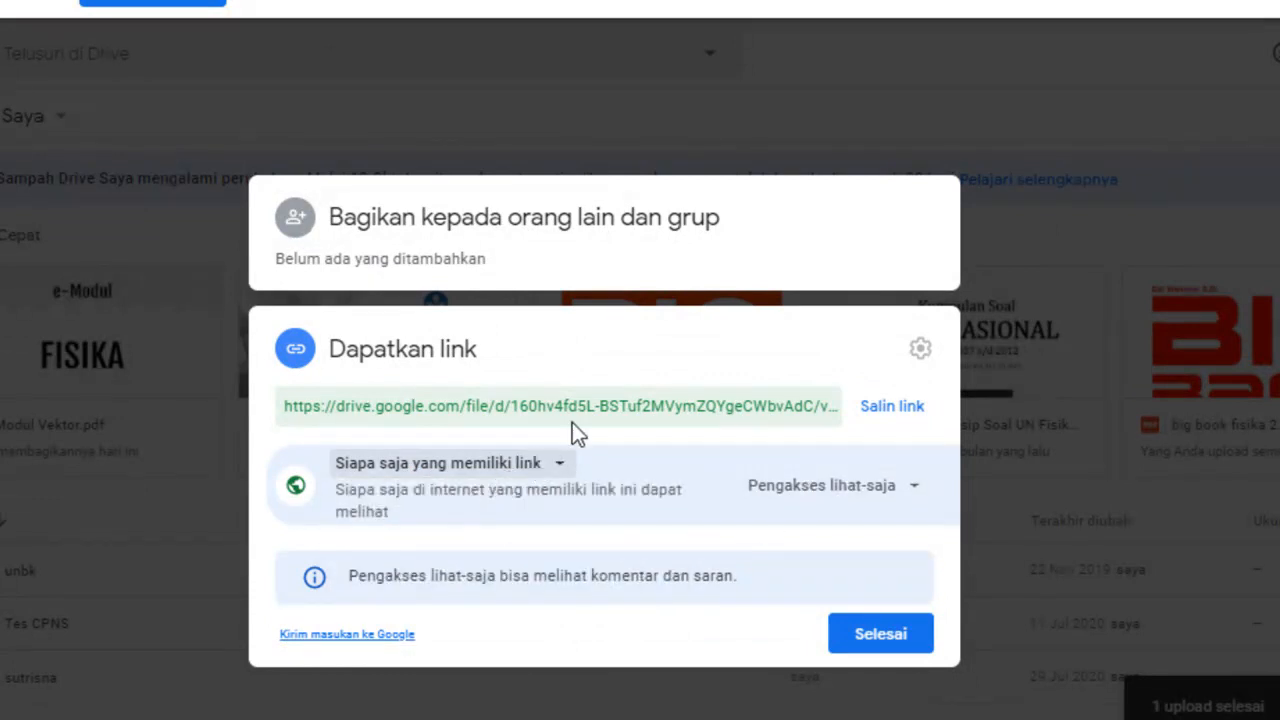
left_click(872, 418)
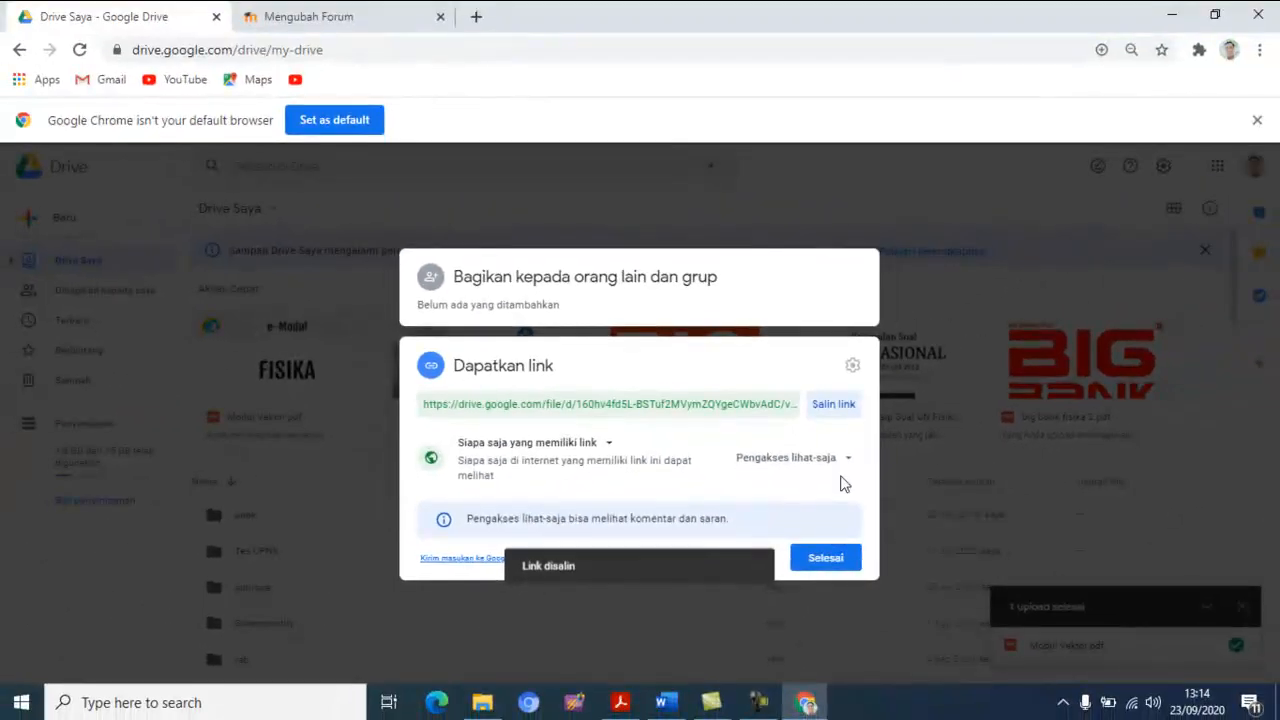
Back in the Moodle forum form, link the bold "Materi Vektor" text to the copied Drive URL, then save and return to the course.
left_click(362, 14)
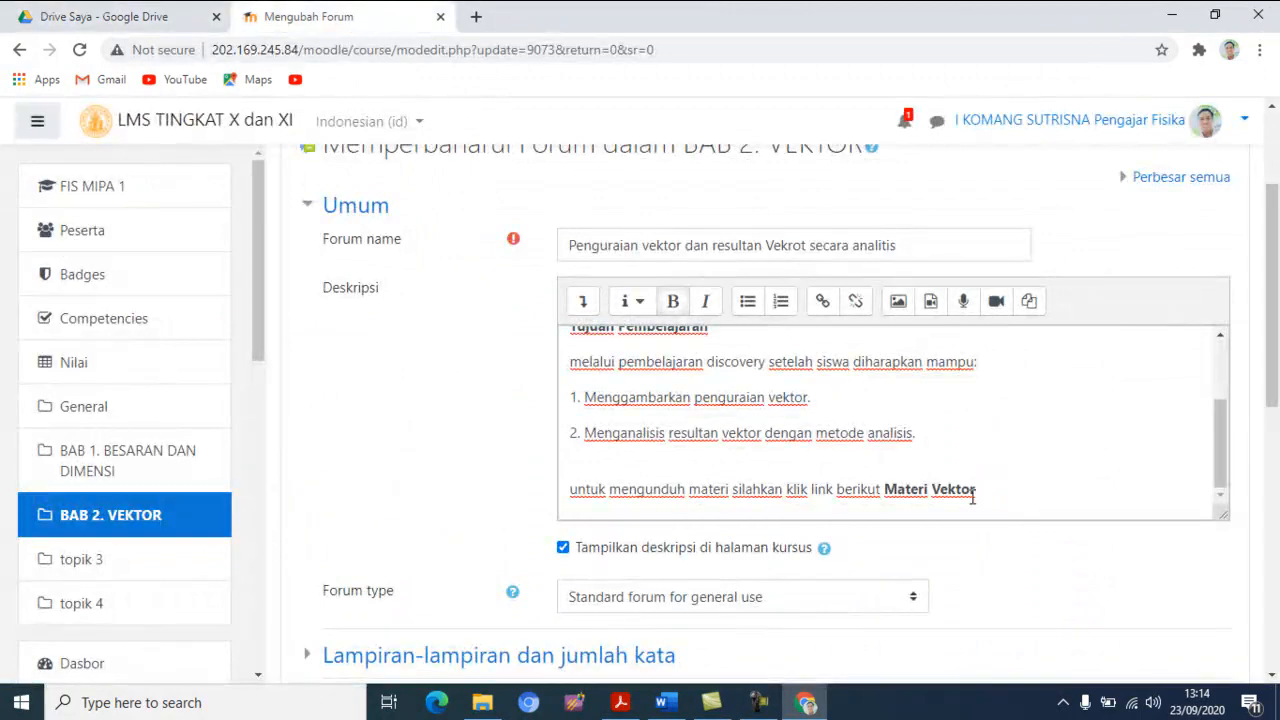
left_click_drag(979, 494, 896, 492)
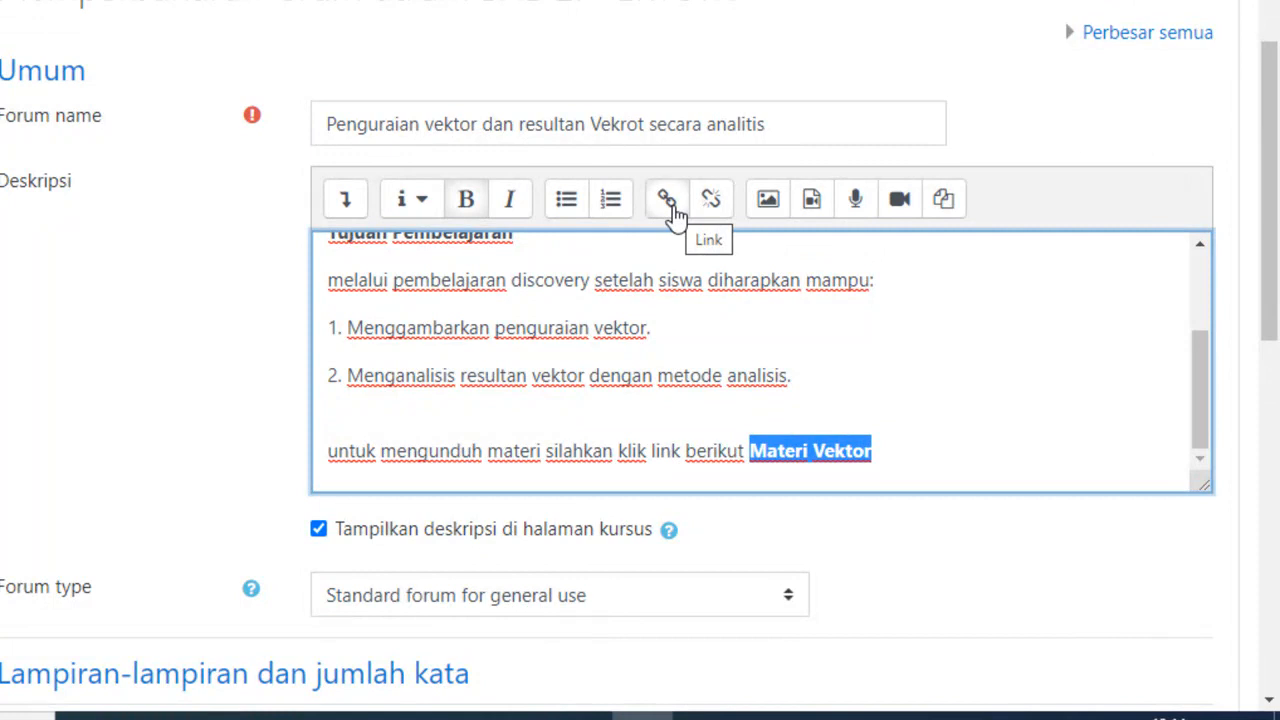
left_click(670, 203)
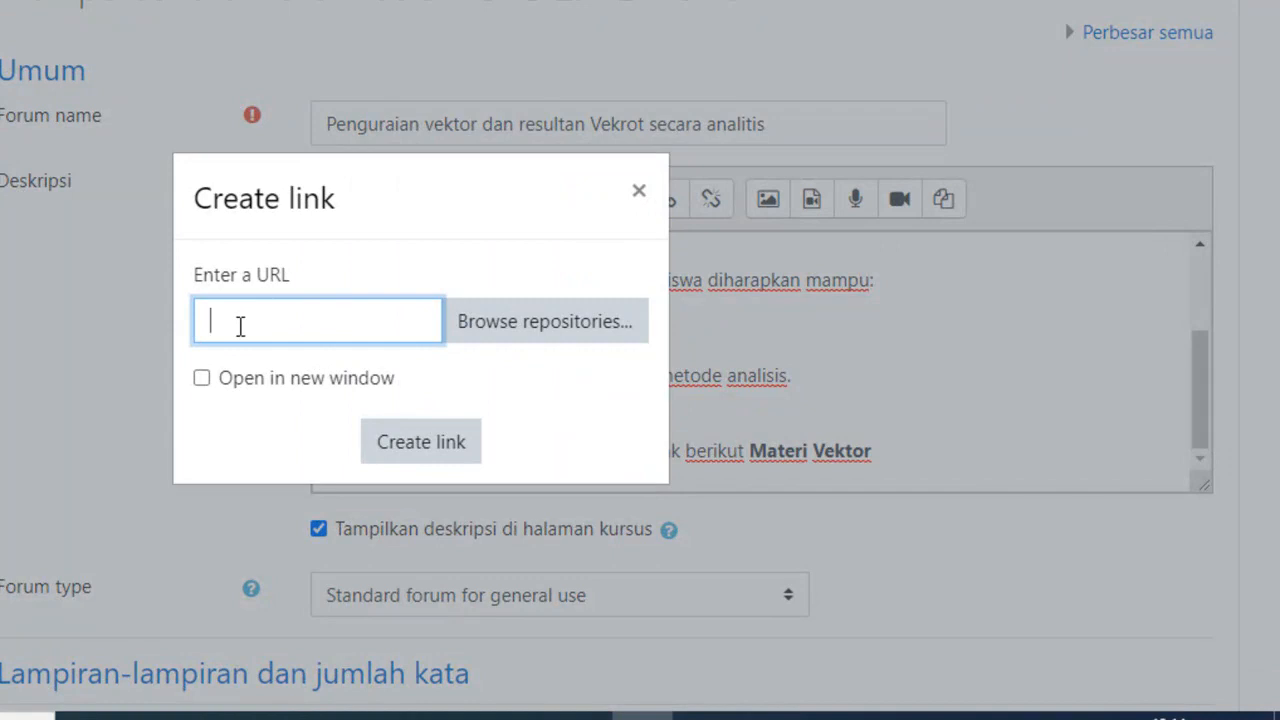
key("ctrl+v")
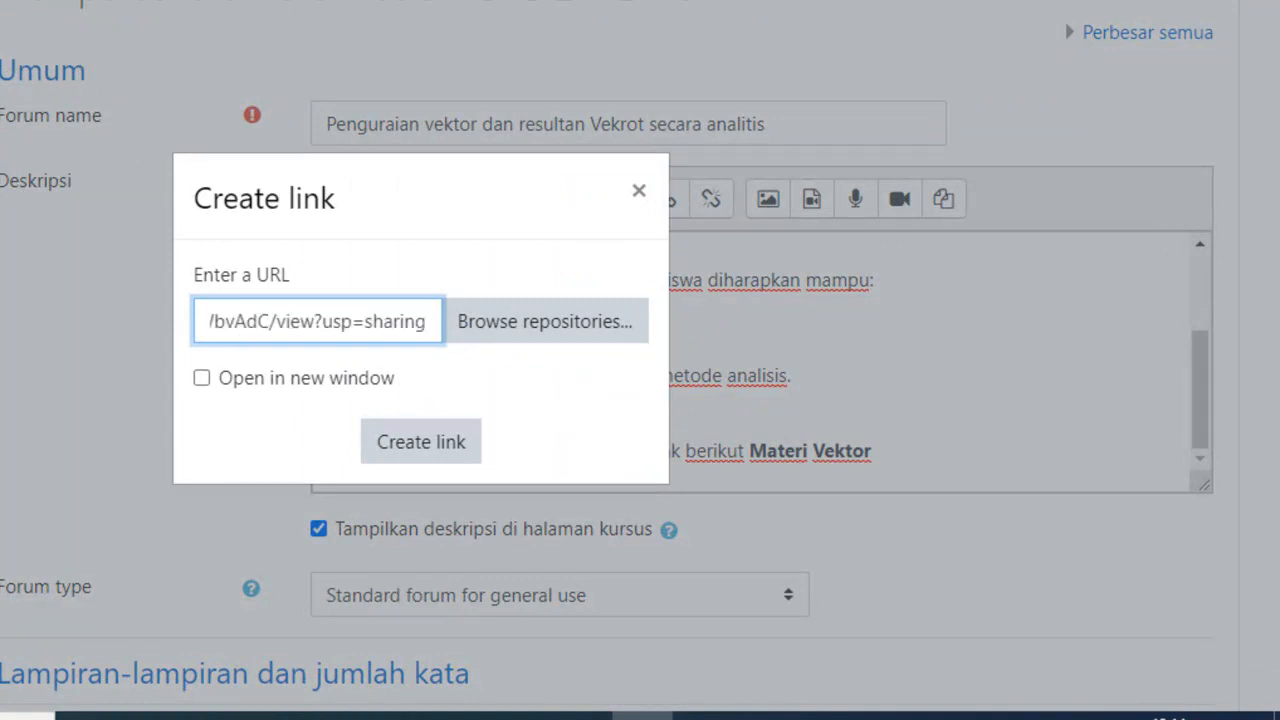
left_click(415, 450)
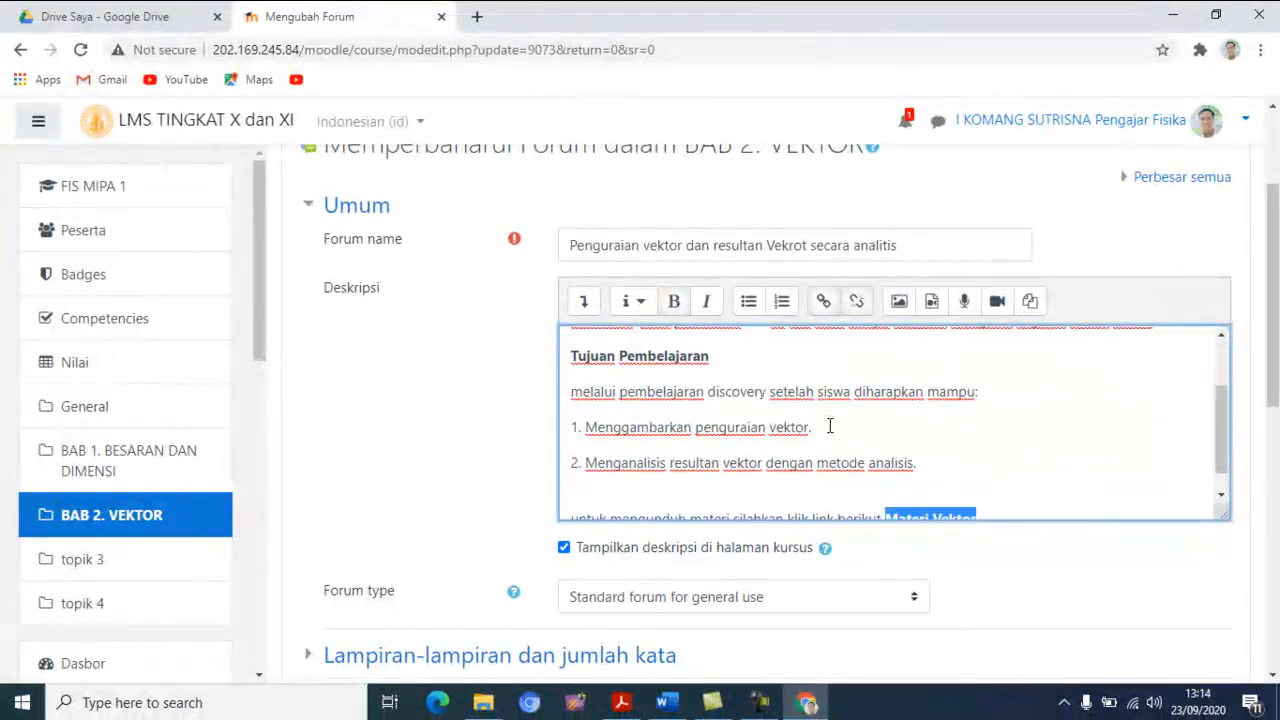
scroll(880, 457, "down", 3)
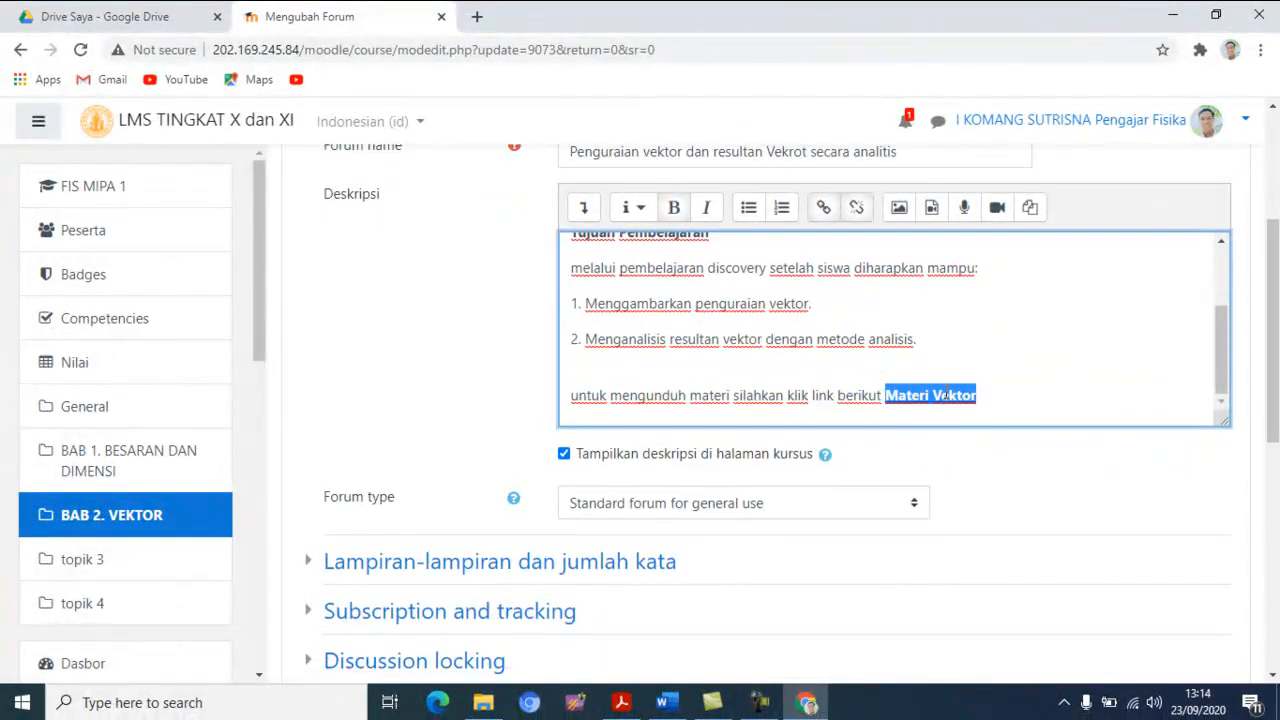
left_click(1000, 397)
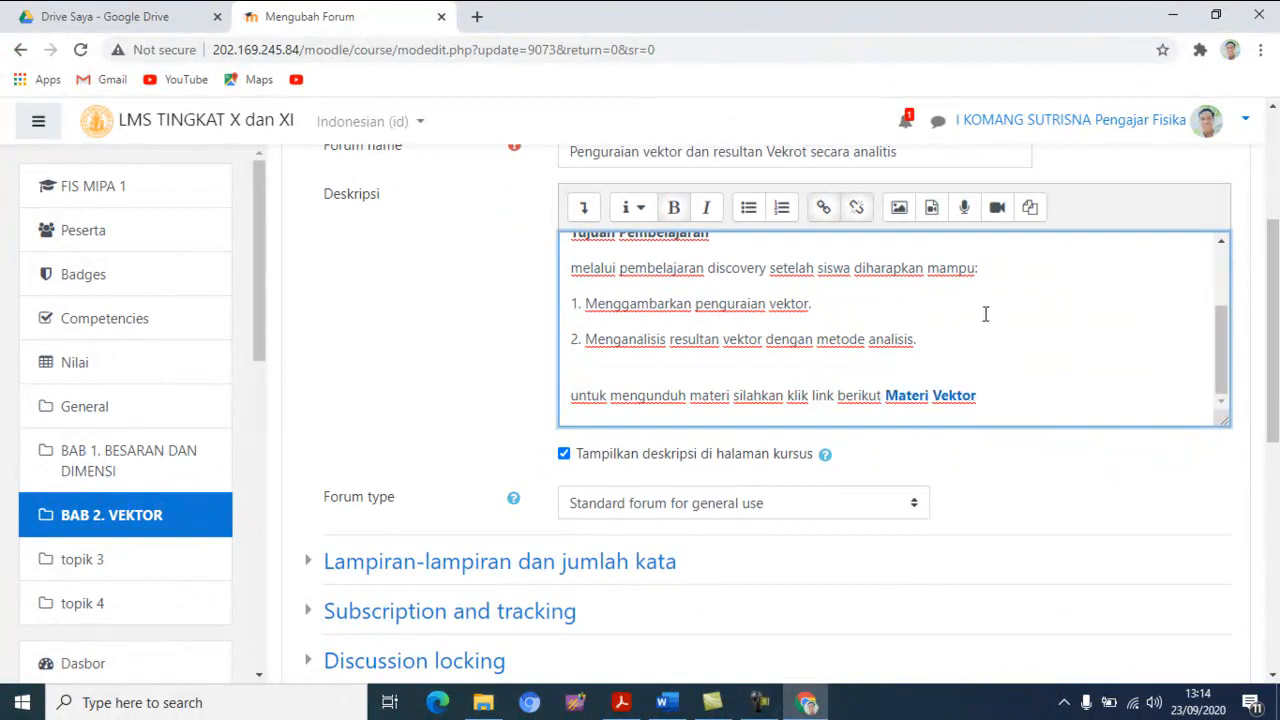
scroll(920, 414, "down", 6)
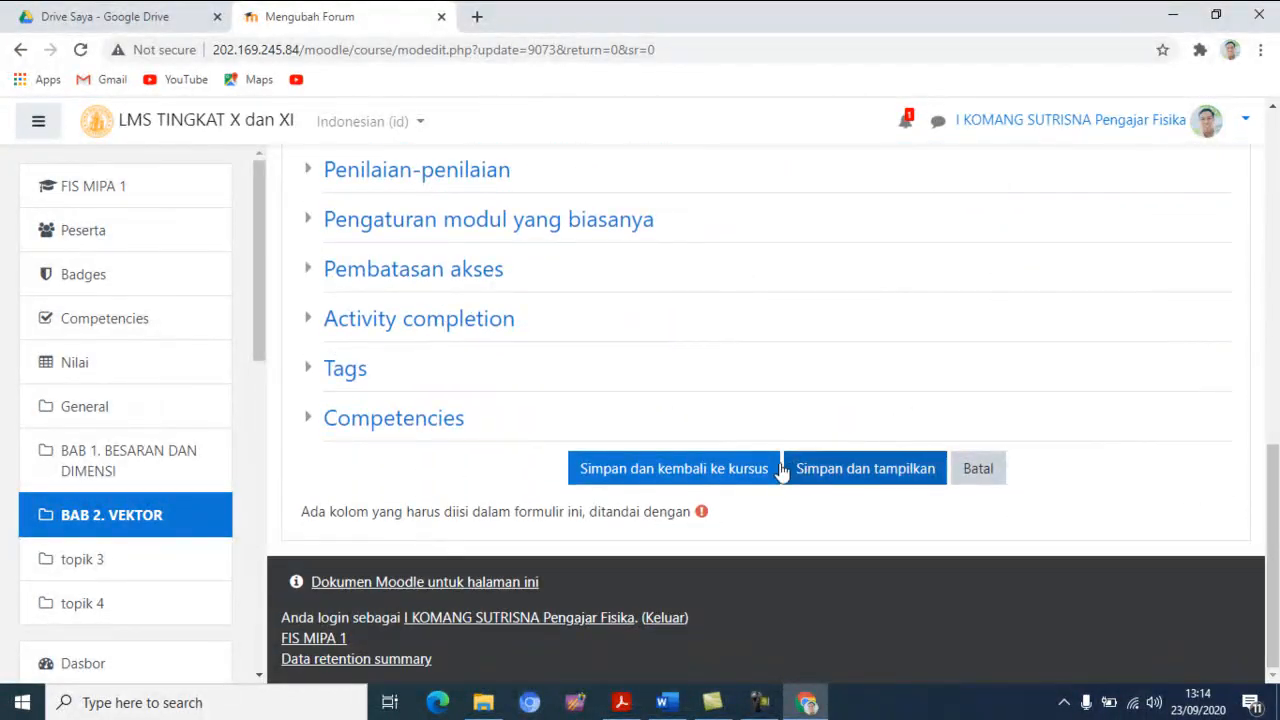
left_click(737, 472)
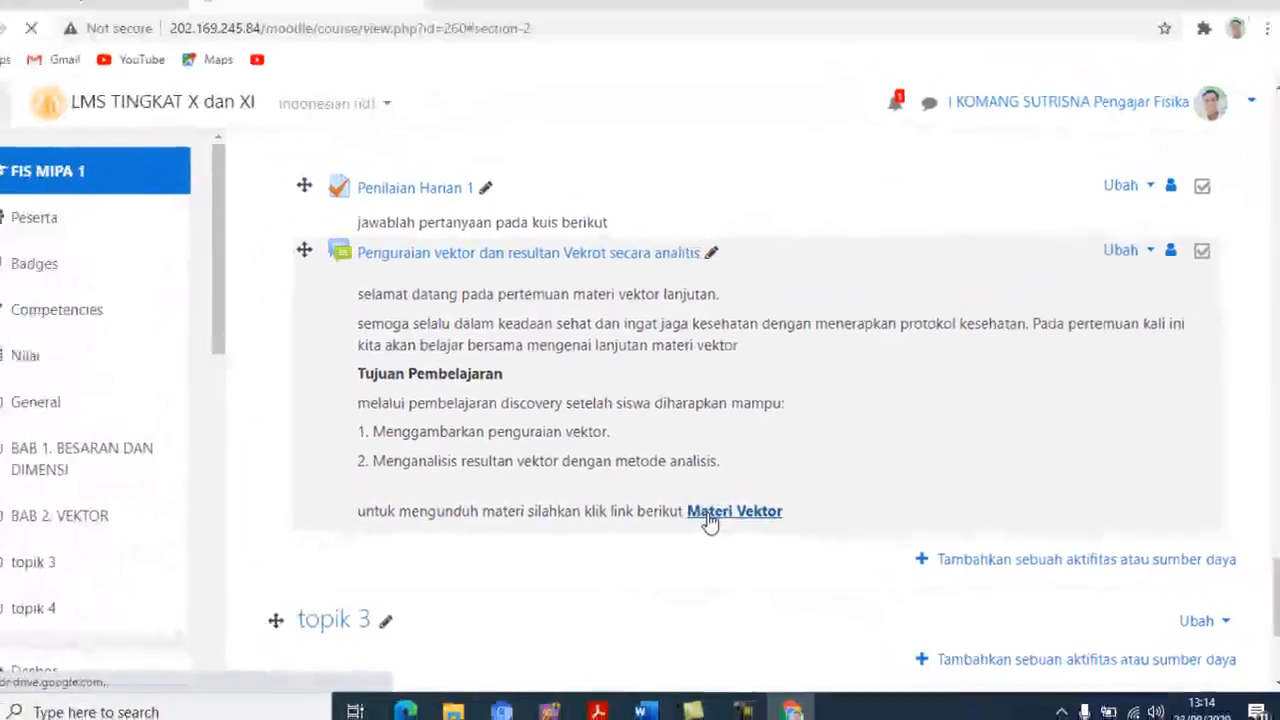
Test the Materi Vektor link in the forum's description and download Modul Vektor.pdf from the page it opens.
left_click(598, 527)
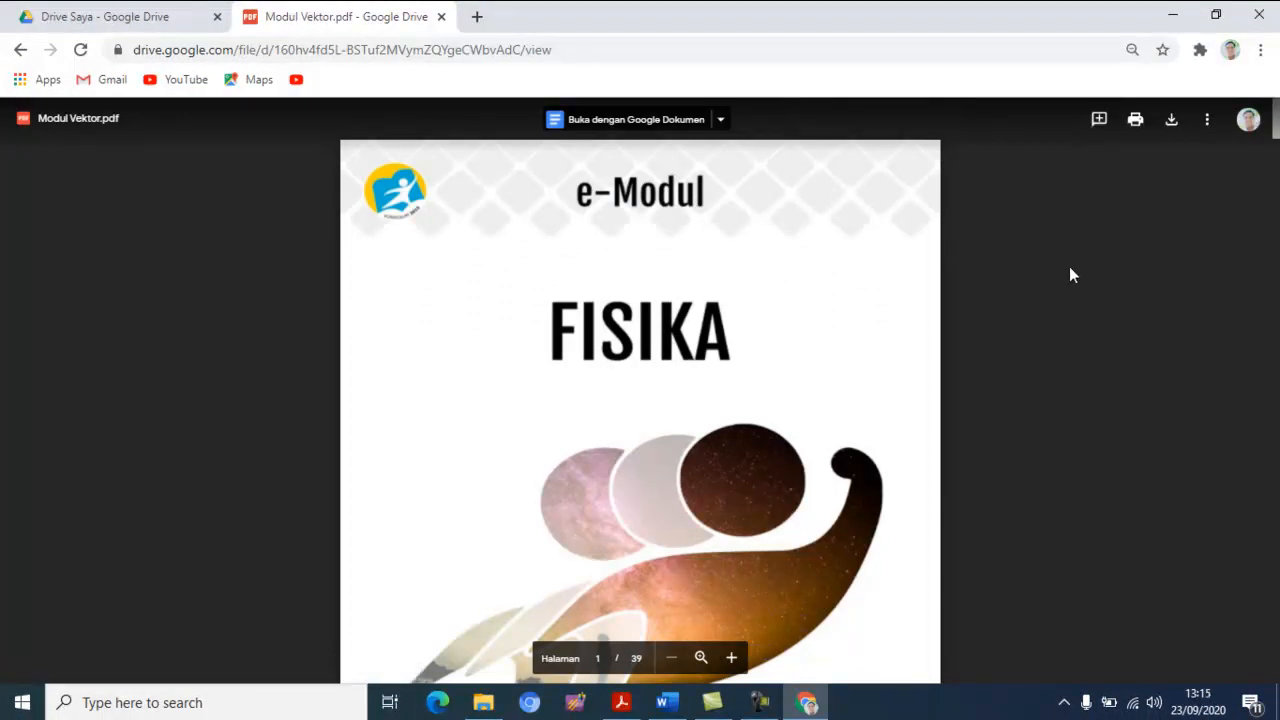
scroll(673, 287, "down", 2)
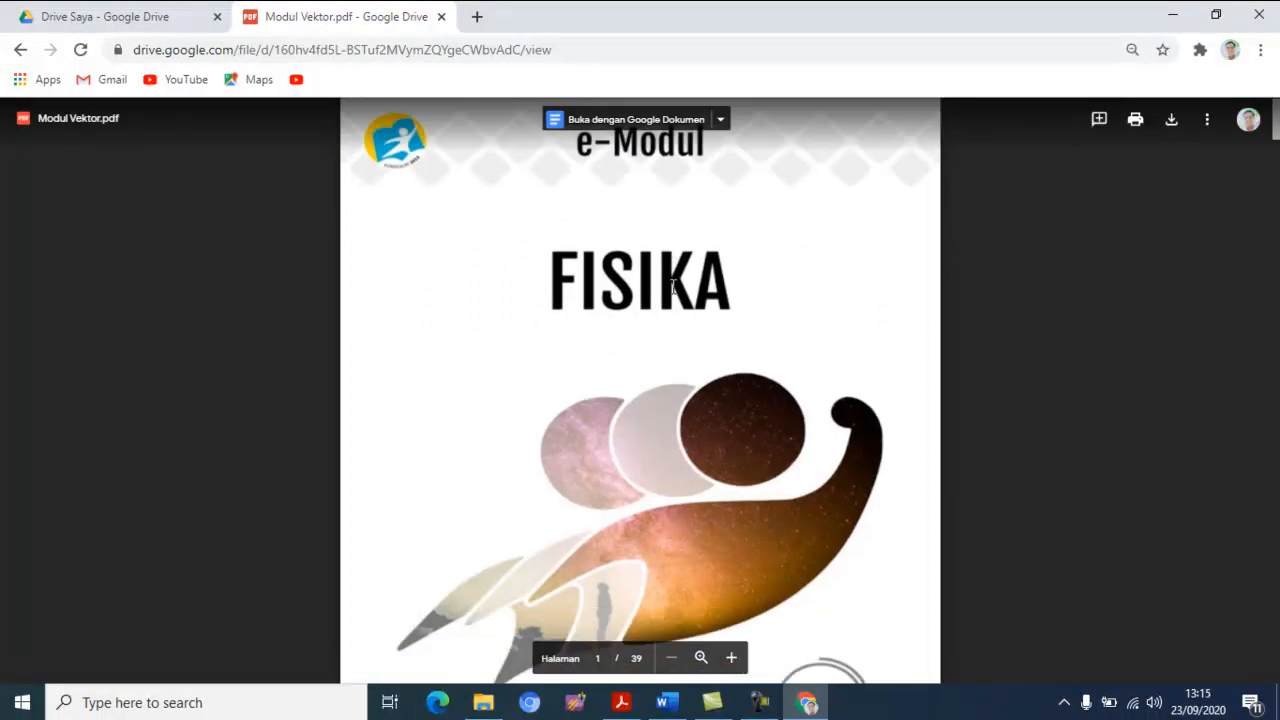
scroll(871, 243, "up", 2)
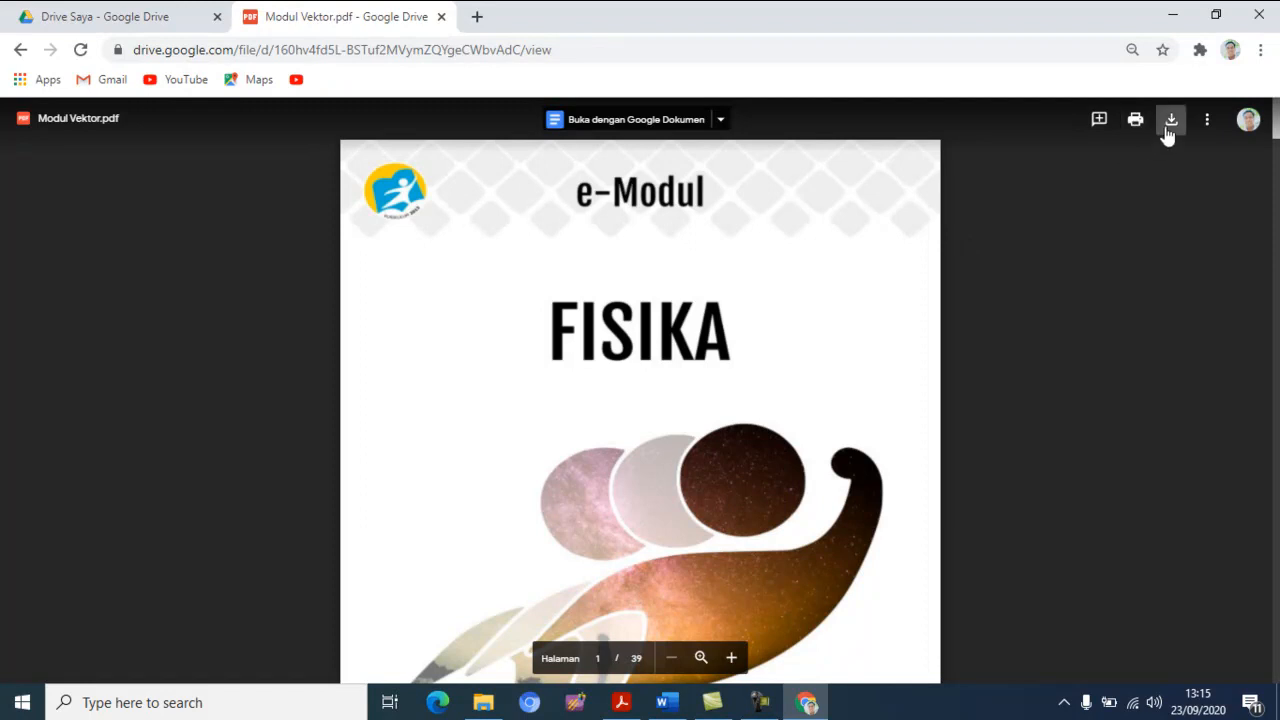
left_click(1169, 123)
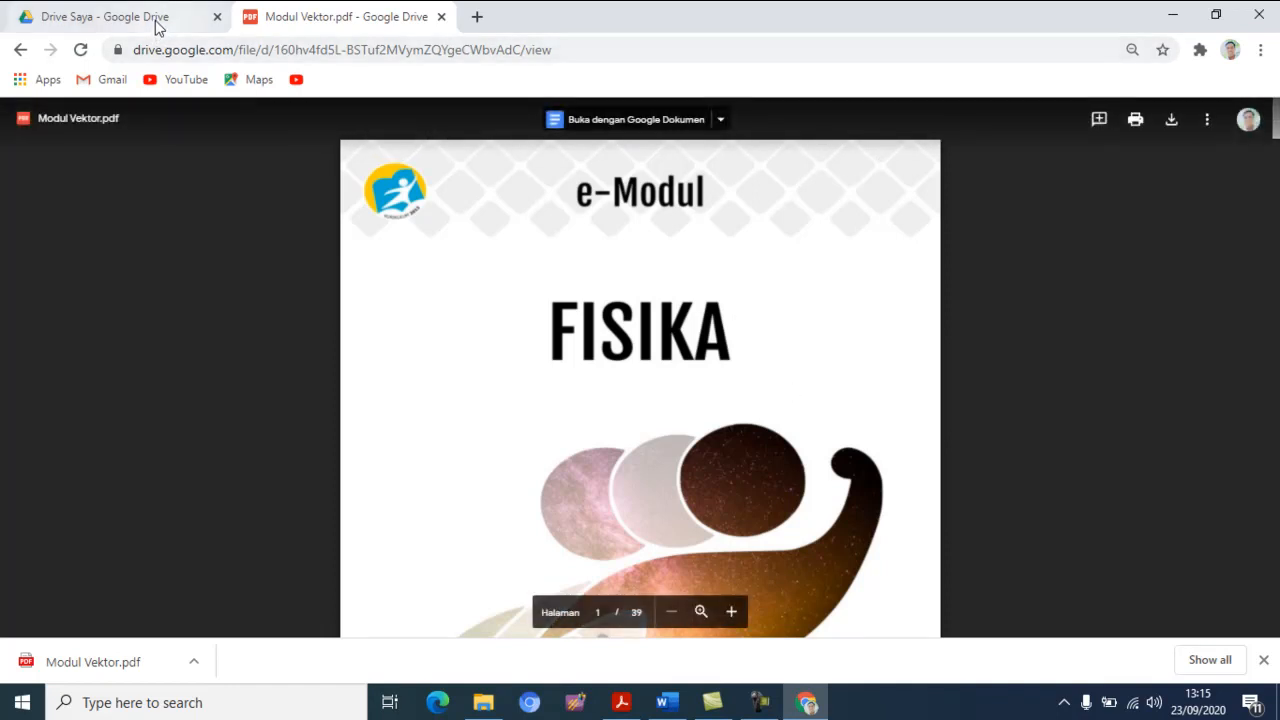
Return to the course page and review the BAB 2. VEKTOR activities from the first materials through the new forum.
left_click(21, 52)
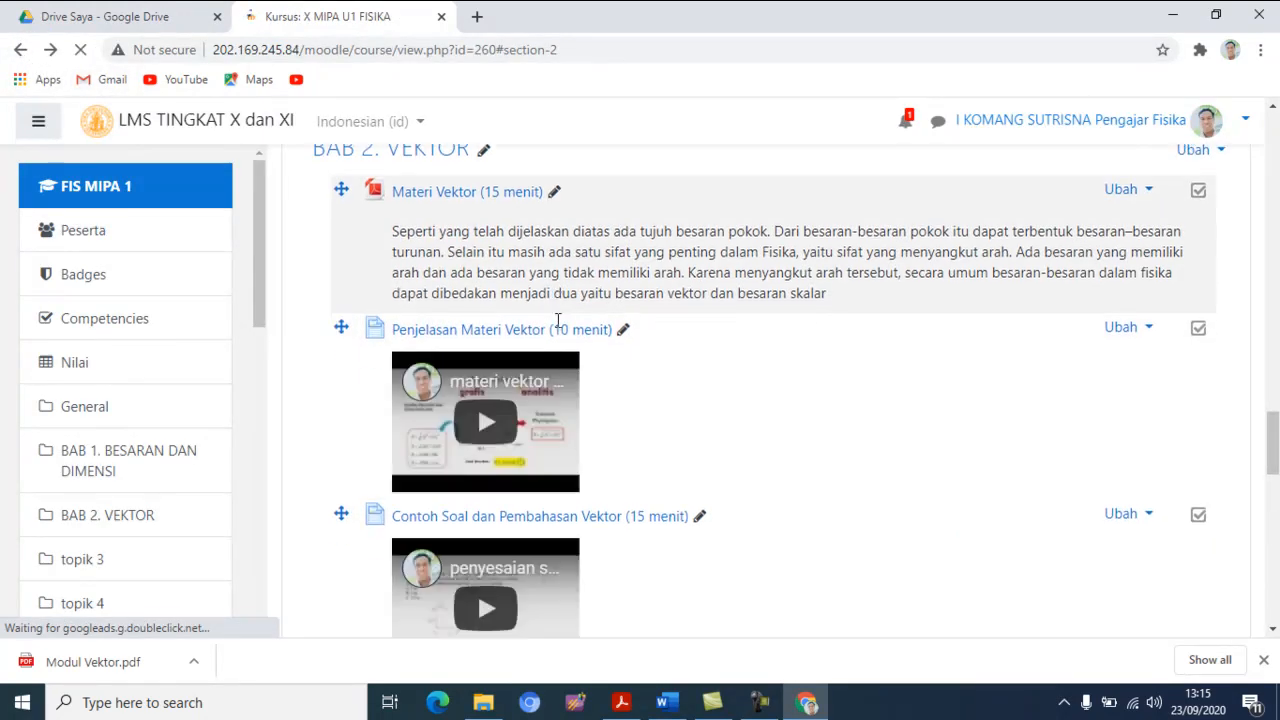
scroll(558, 320, "down", 9)
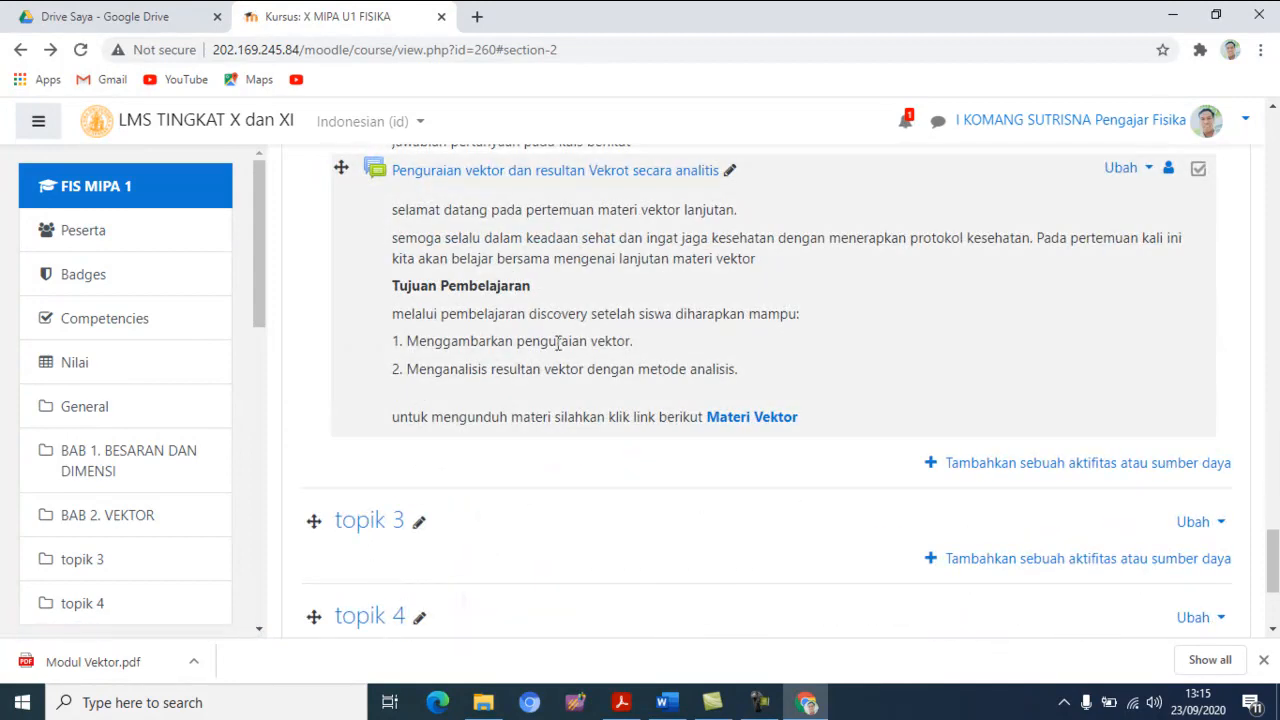
scroll(558, 344, "up", 1)
scroll(555, 352, "up", 1)
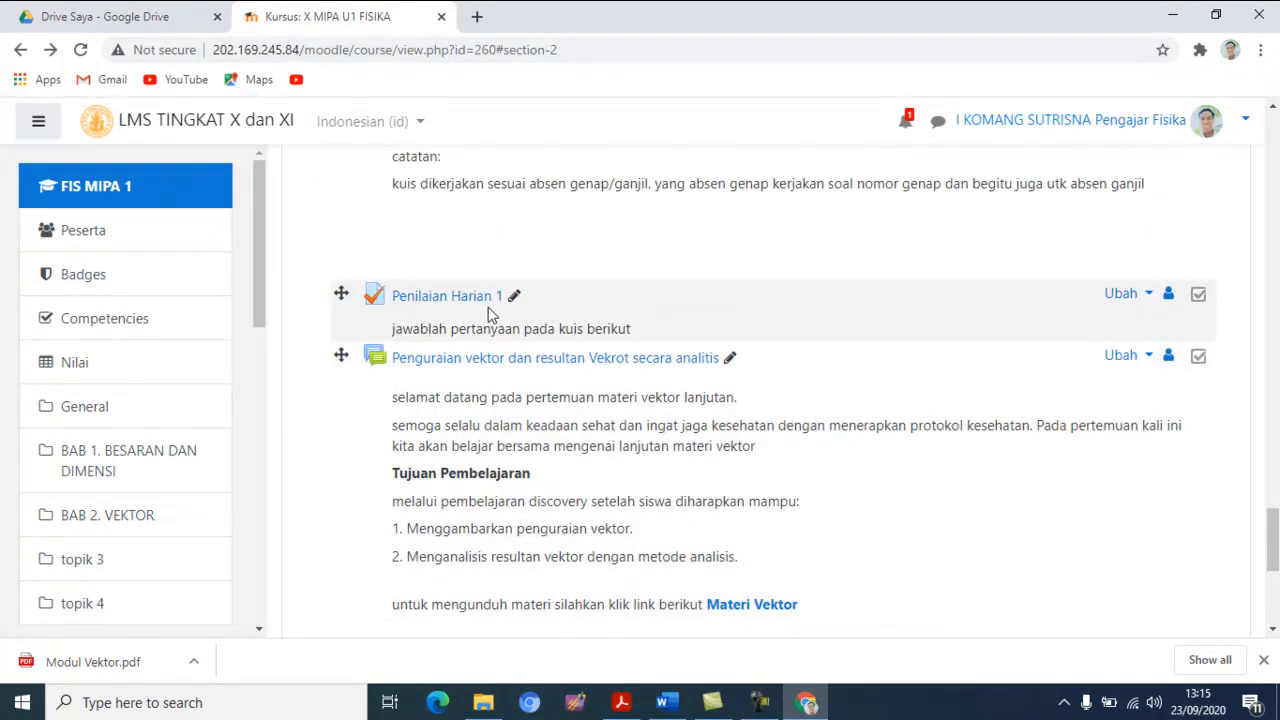
scroll(489, 309, "up", 3)
scroll(479, 268, "up", 5)
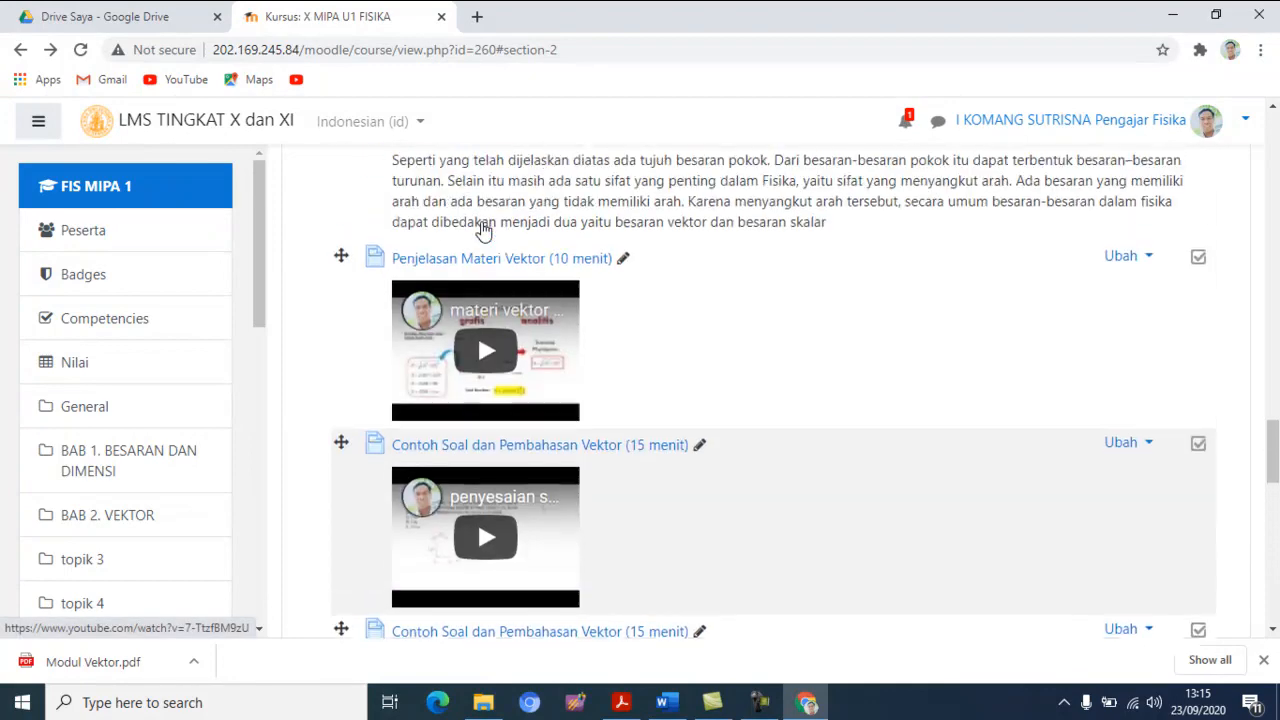
scroll(477, 270, "down", 4)
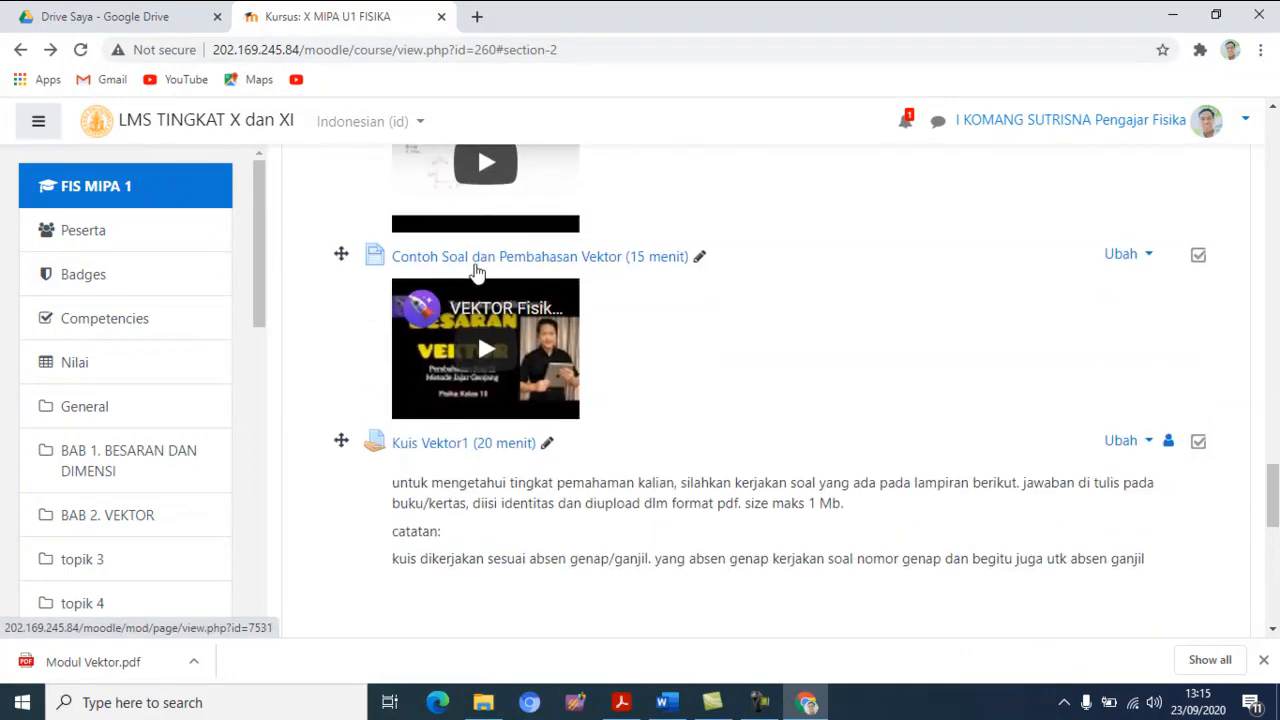
scroll(477, 332, "down", 3)
scroll(477, 332, "down", 2)
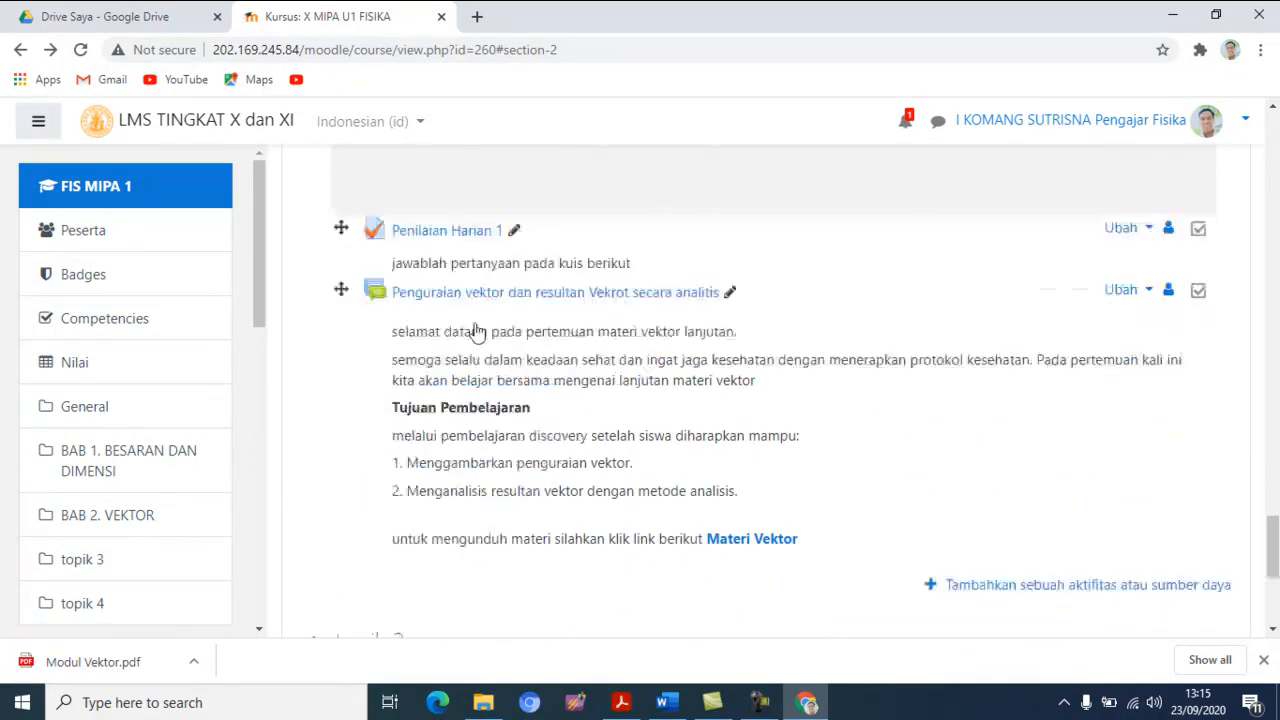